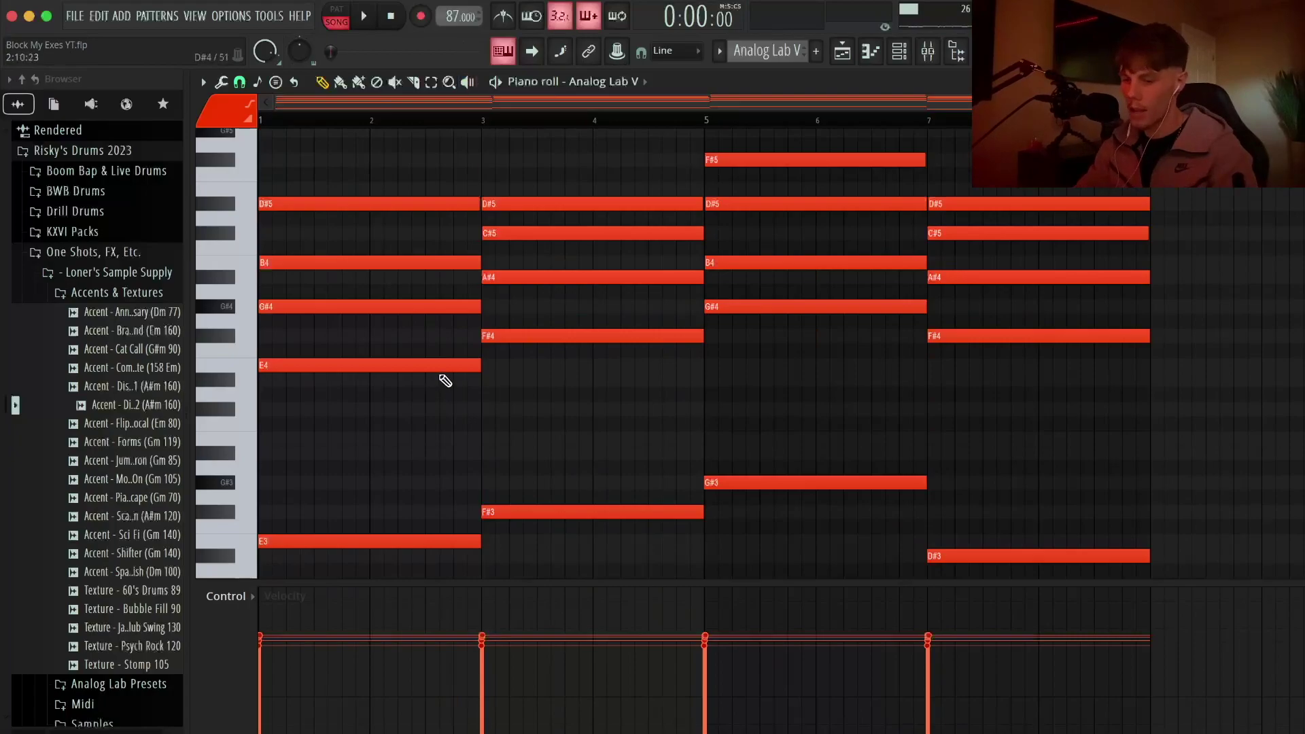
Look over the existing four-chord progression in the piano roll, from the bass notes to the top notes
{"action": "scroll", "coordinate": [473, 402], "scroll_direction": "down", "scroll_amount": 3}
{"action": "scroll", "coordinate": [542, 411], "scroll_direction": "up", "scroll_amount": 3}
{"action": "scroll", "coordinate": [519, 412], "scroll_direction": "down", "scroll_amount": 3}
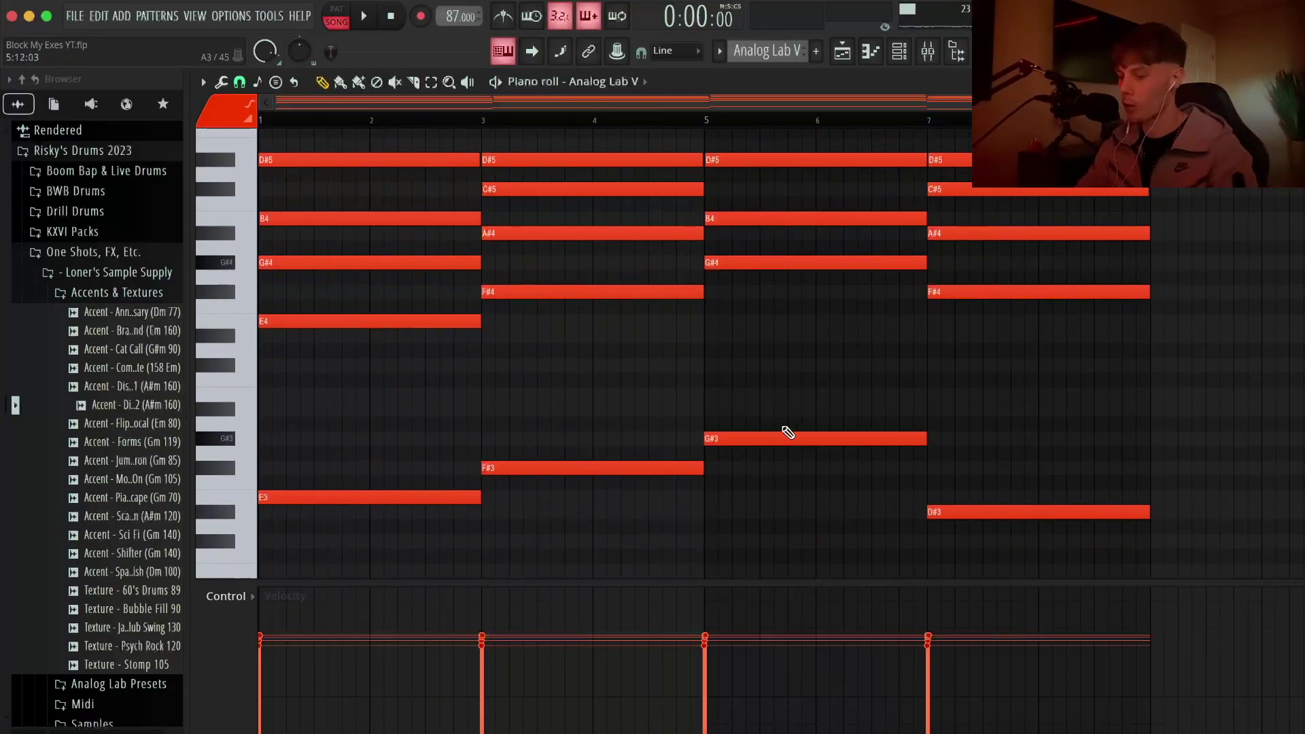
{"action": "scroll", "coordinate": [1047, 382], "scroll_direction": "up", "scroll_amount": 5}
{"action": "scroll", "coordinate": [971, 513], "scroll_direction": "down", "scroll_amount": 5}
{"action": "scroll", "coordinate": [607, 480], "scroll_direction": "up", "scroll_amount": 3}
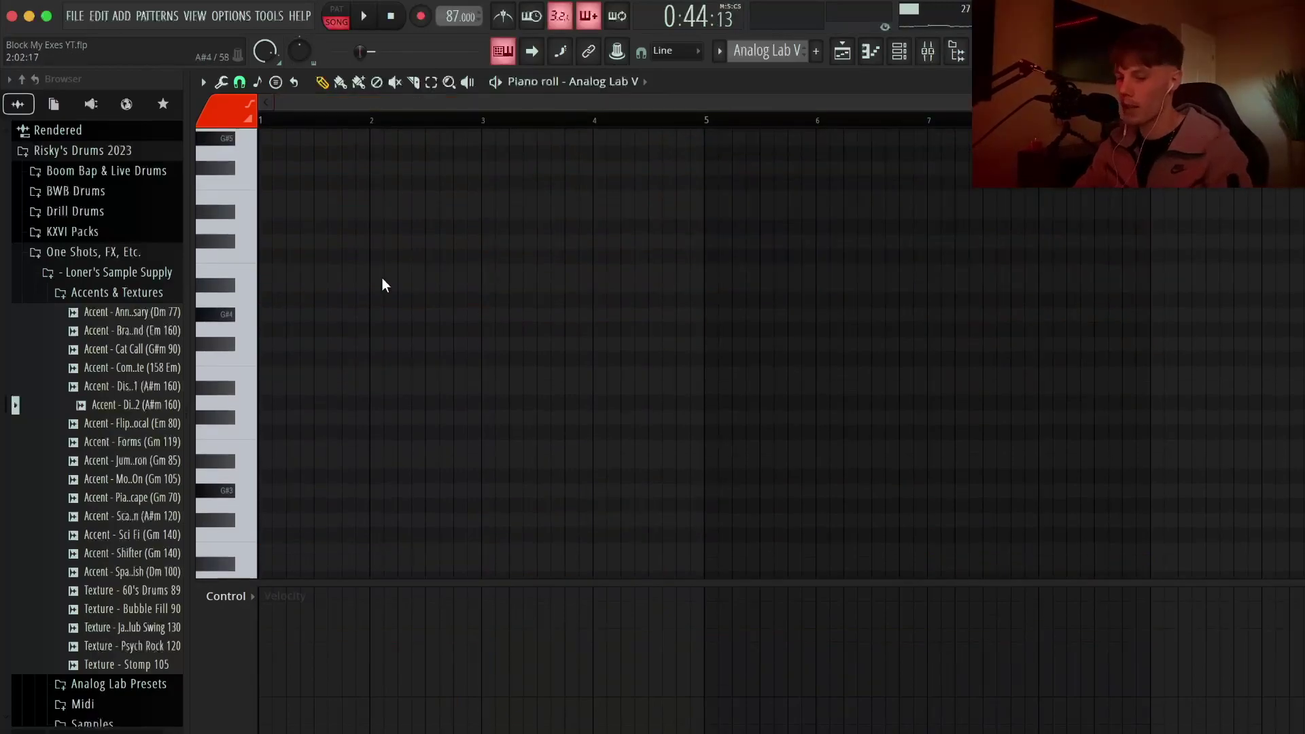
Draw the first chord at bar 1 with two-bar notes E3, E4, G#4, B4 and D#5
{"action": "left_click_drag", "start_coordinate": [318, 371], "coordinate": [260, 373]}
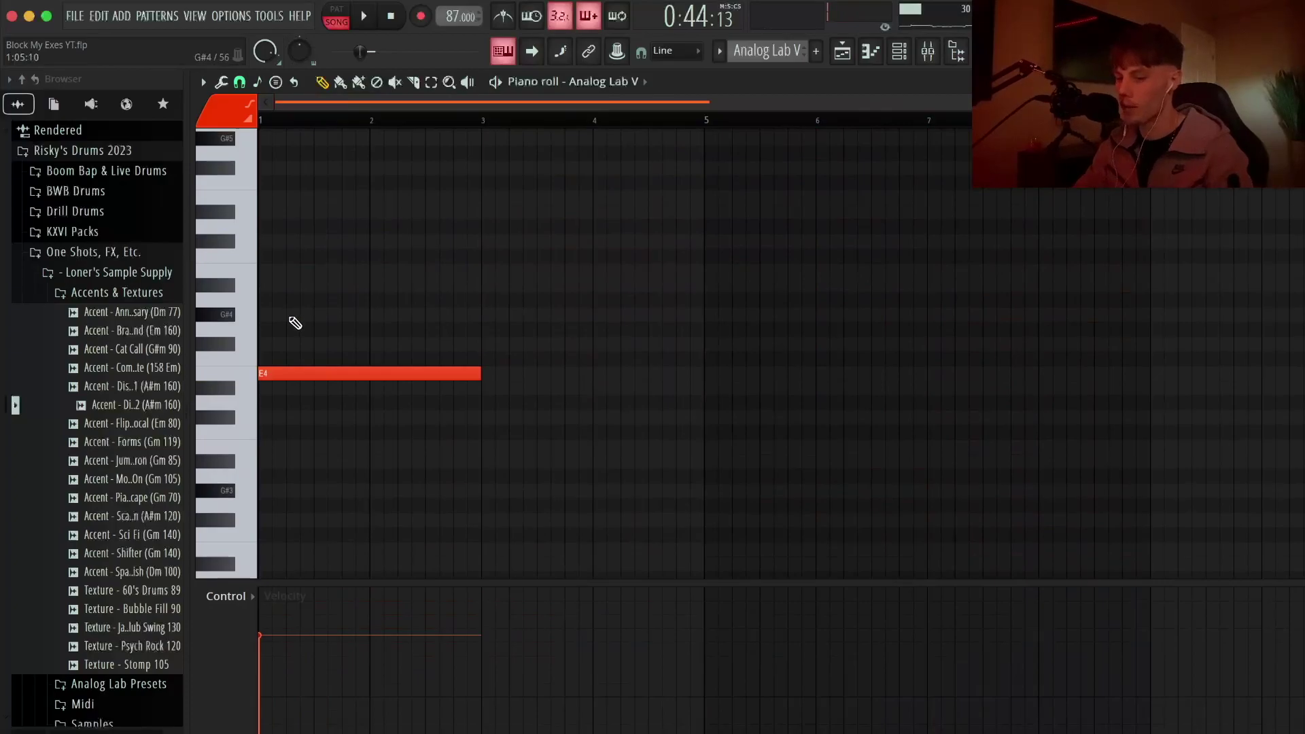
{"action": "left_click", "coordinate": [285, 314]}
{"action": "left_click", "coordinate": [282, 271]}
{"action": "left_click", "coordinate": [288, 212]}
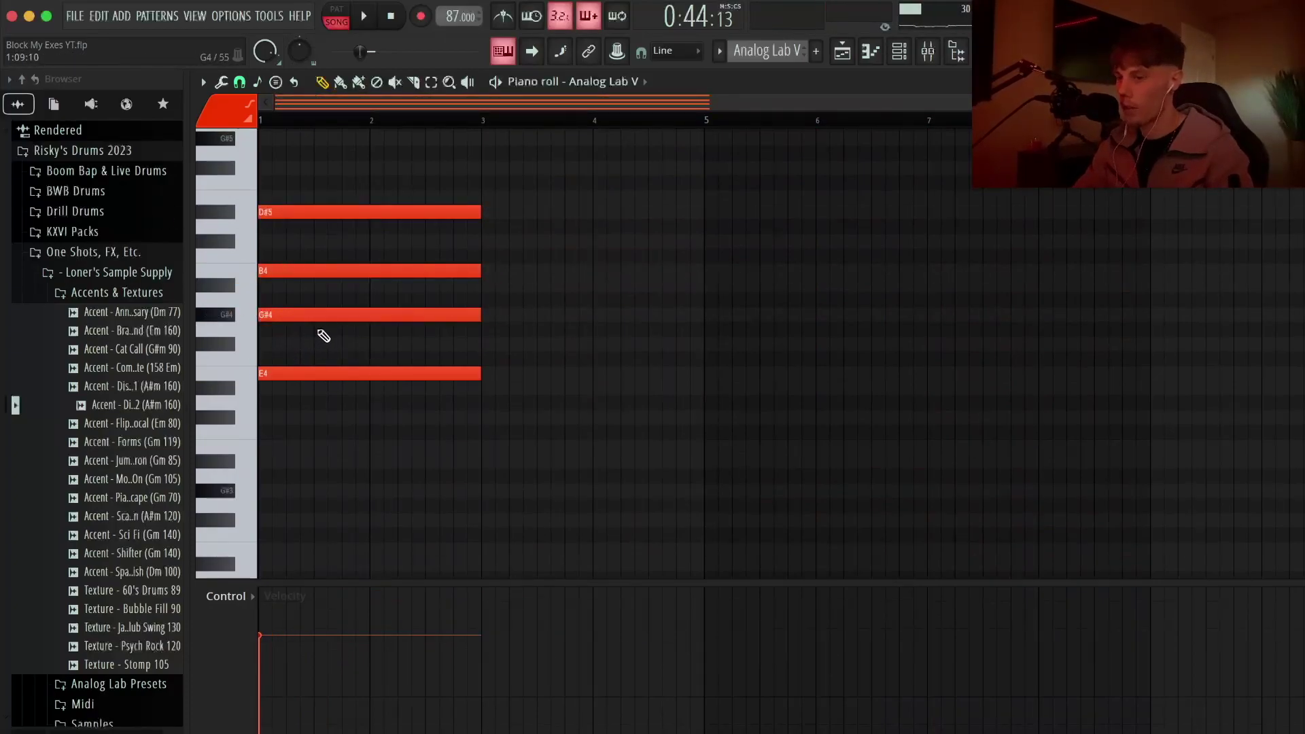
{"action": "scroll", "coordinate": [309, 347], "scroll_direction": "down", "scroll_amount": 3}
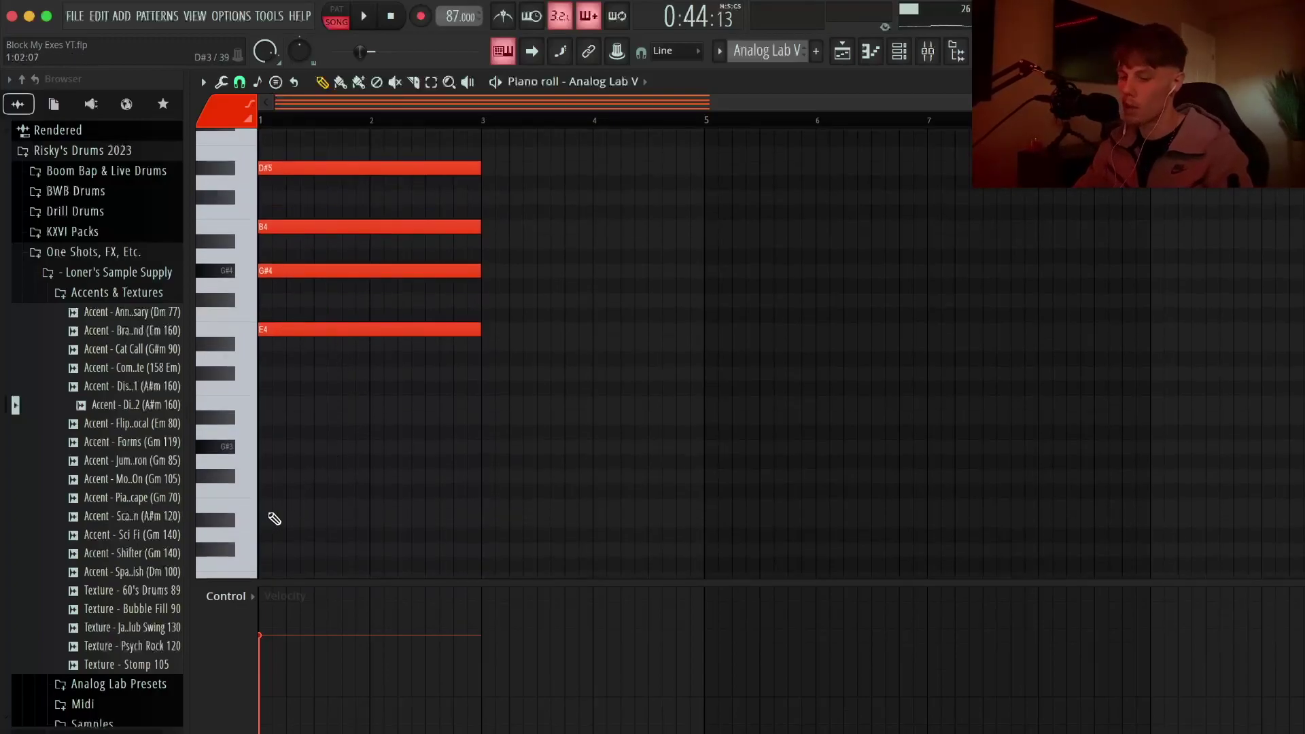
{"action": "left_click", "coordinate": [267, 505]}
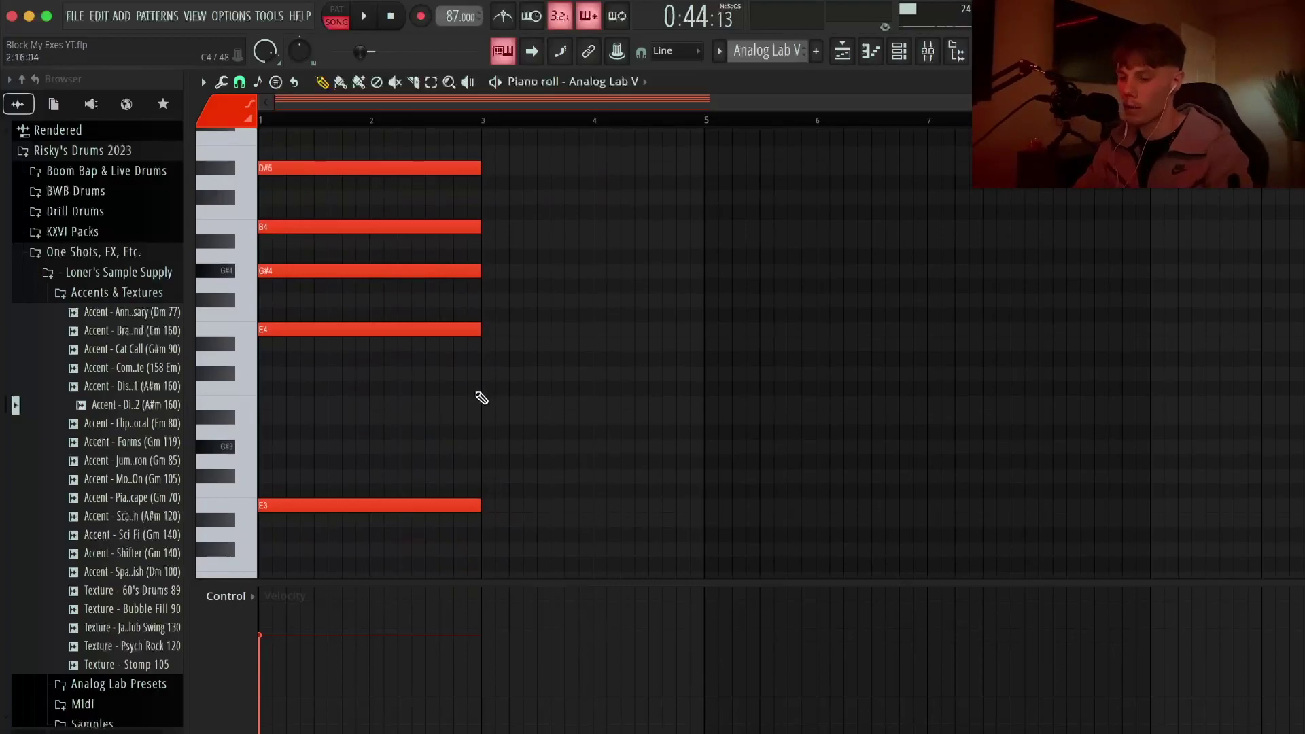
Add the second chord at bar 3 with two-bar notes F#3, F#4, A#4, C#5 and D#5
{"action": "scroll", "coordinate": [484, 381], "scroll_direction": "up", "scroll_amount": 1}
{"action": "left_click", "coordinate": [486, 344]}
{"action": "left_click", "coordinate": [483, 285]}
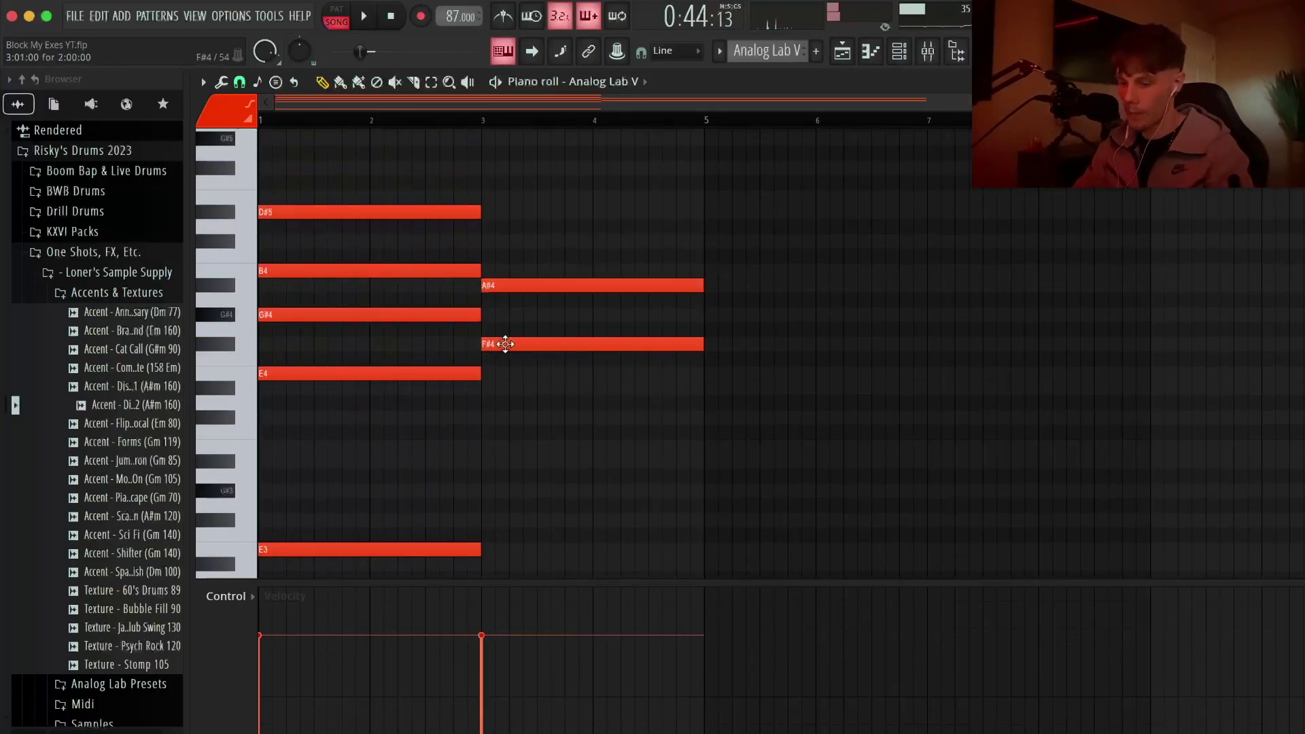
{"action": "left_click", "coordinate": [481, 241]}
{"action": "left_click", "coordinate": [483, 212]}
{"action": "scroll", "coordinate": [482, 407], "scroll_direction": "down", "scroll_amount": 2}
{"action": "left_click", "coordinate": [481, 433]}
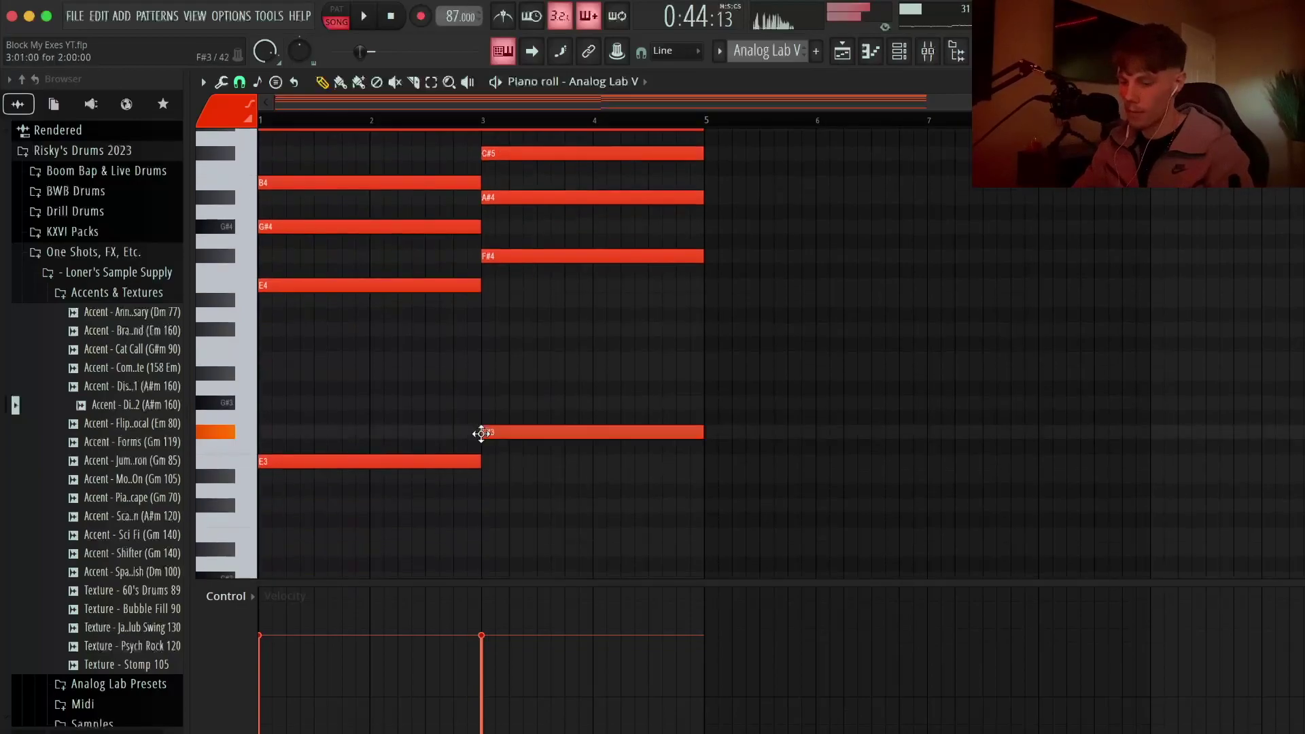
{"action": "scroll", "coordinate": [481, 306], "scroll_direction": "up", "scroll_amount": 2}
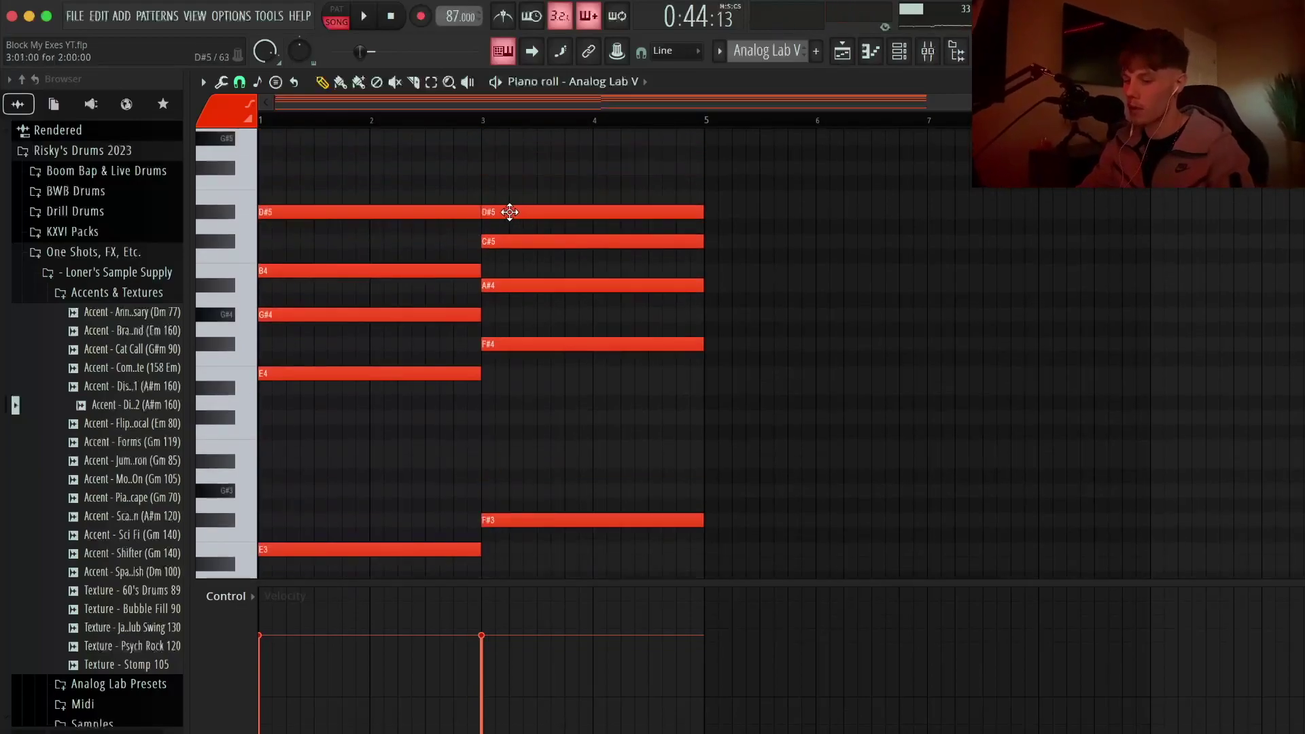
Try raising the second chord's top note a semitone to E5, return it to D#5 and deselect it
{"action": "left_click", "coordinate": [509, 212], "text": "super"}
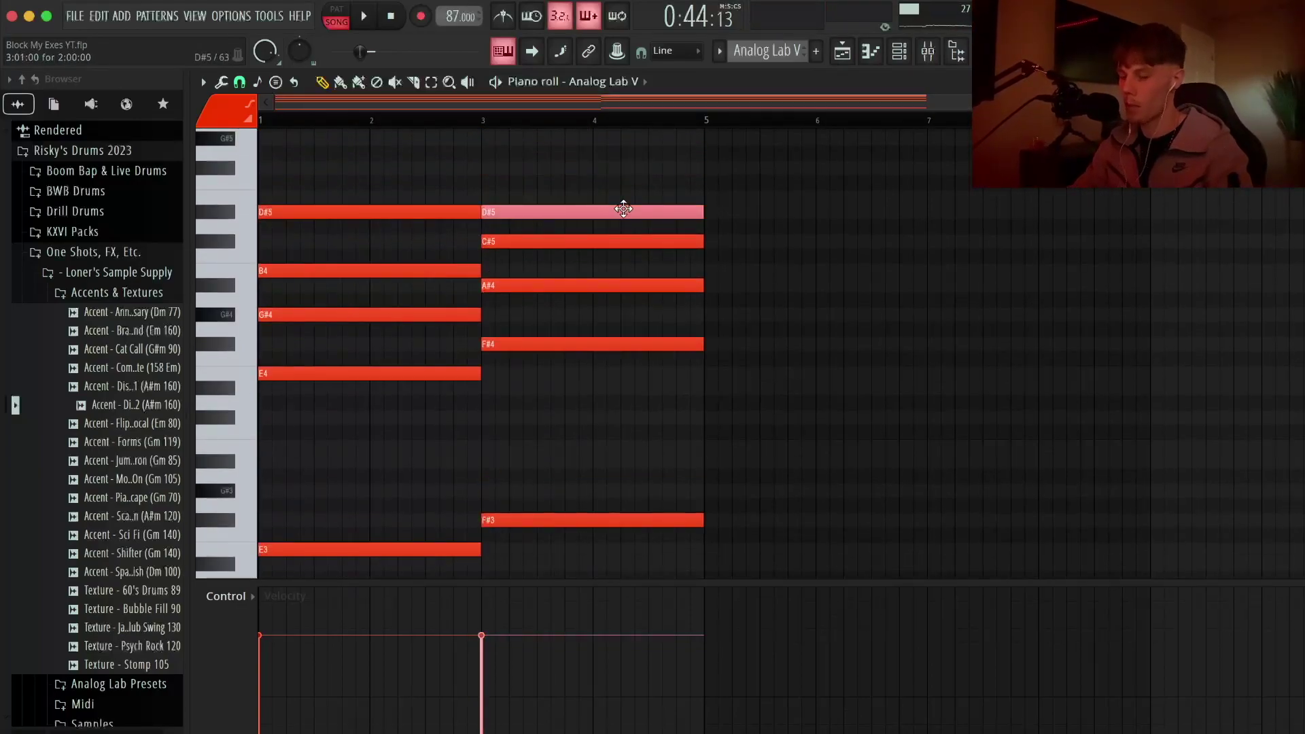
{"action": "key", "text": "shift+Up"}
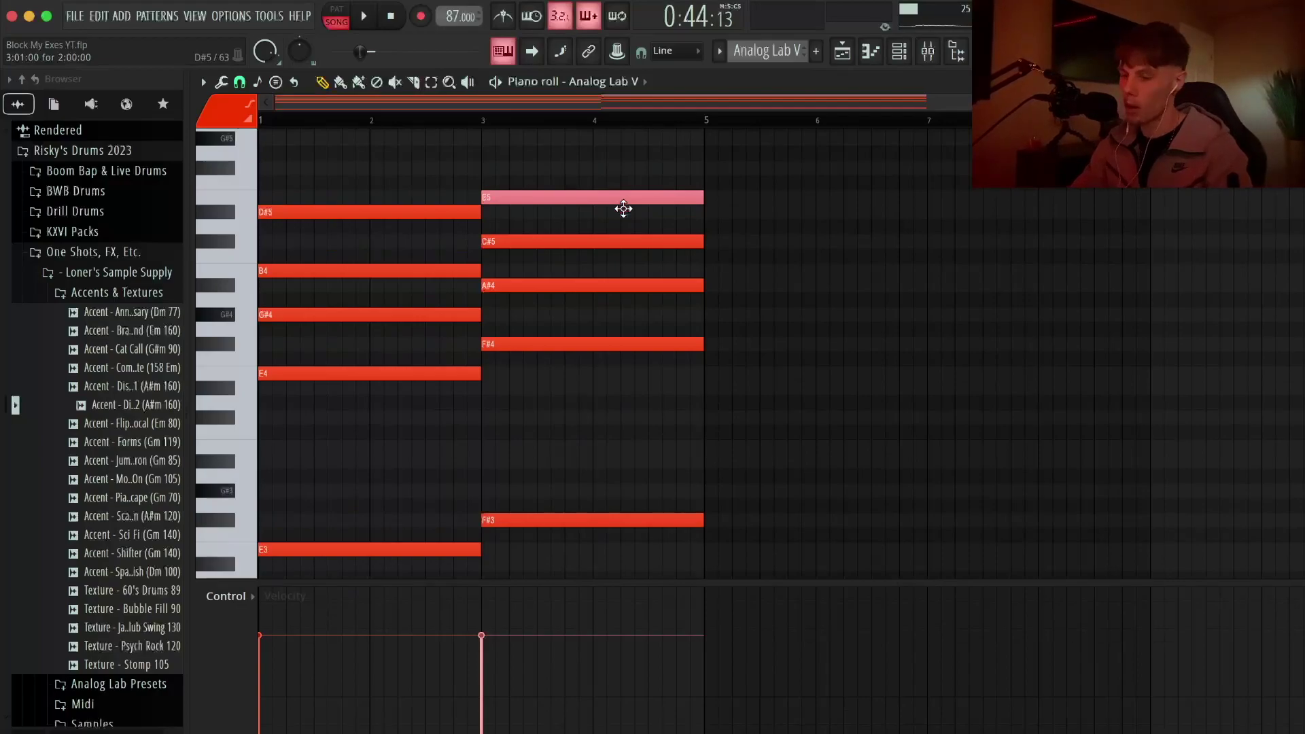
{"action": "key", "text": "shift+Down"}
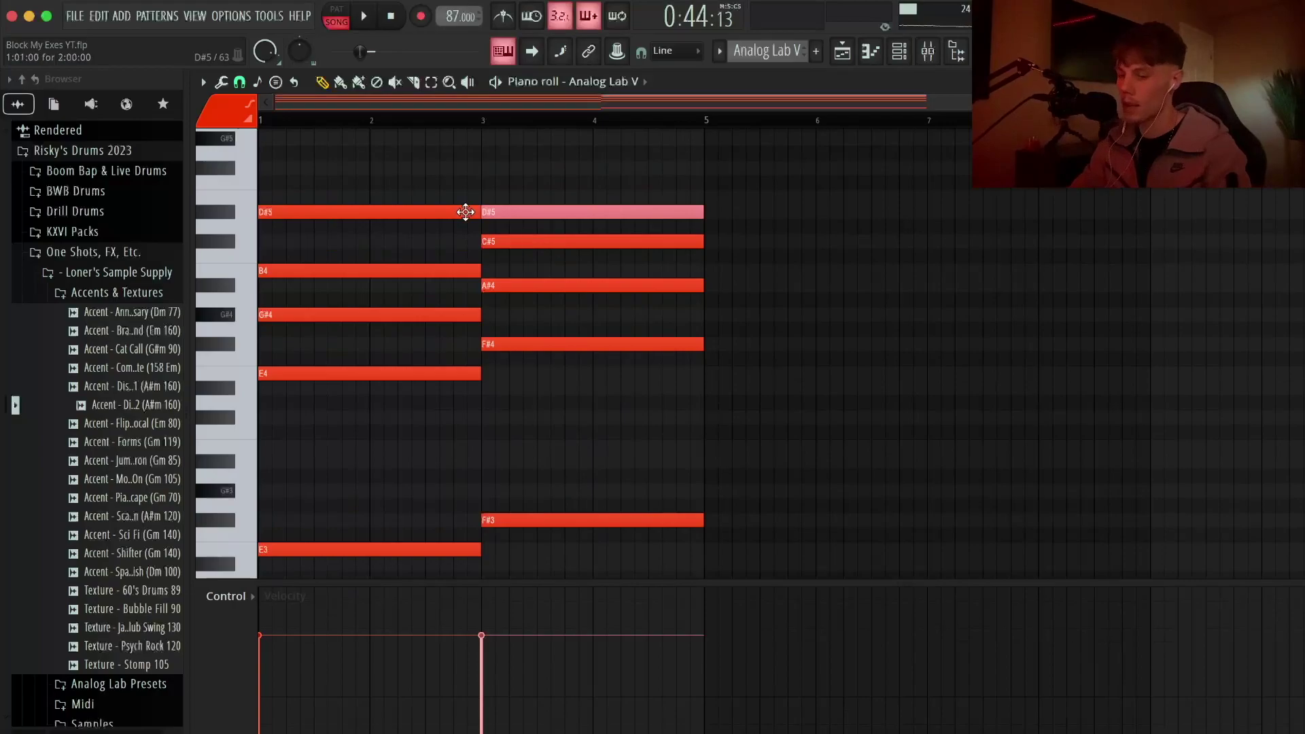
{"action": "scroll", "coordinate": [569, 216], "scroll_direction": "up", "scroll_amount": 1}
{"action": "scroll", "coordinate": [818, 305], "scroll_direction": "down", "scroll_amount": 3}
{"action": "scroll", "coordinate": [818, 306], "scroll_direction": "up", "scroll_amount": 2}
{"action": "left_click", "coordinate": [761, 316], "text": "super"}
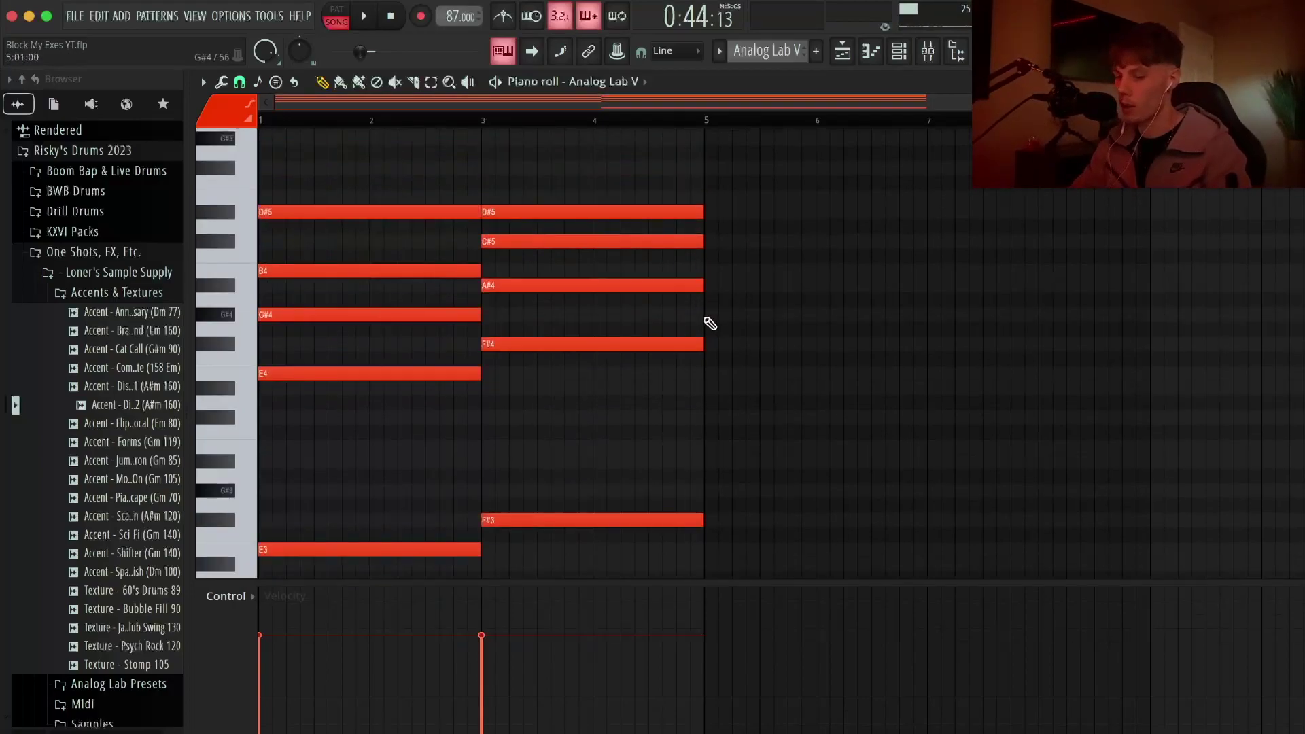
Add the third chord at bar 5 with two-bar notes G#3, G#4, B4, D#5 and F#5
{"action": "left_click", "coordinate": [707, 315]}
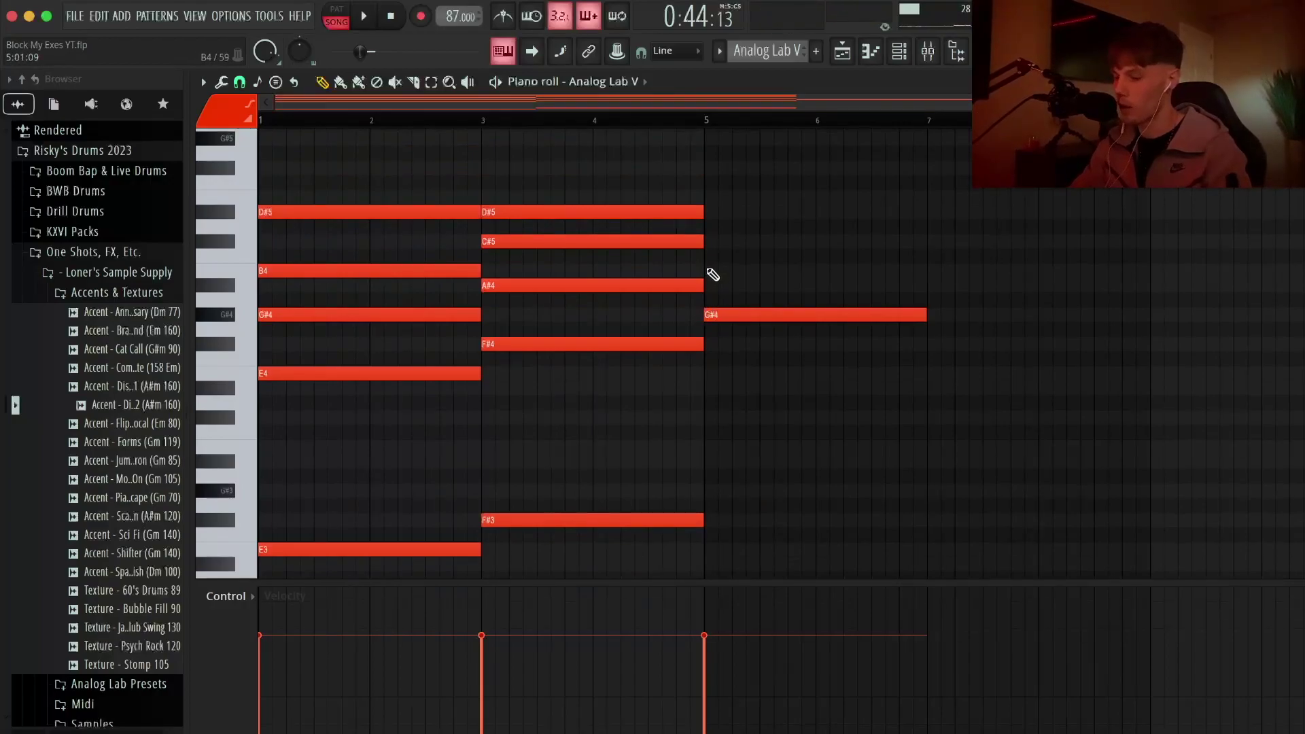
{"action": "left_click", "coordinate": [706, 271]}
{"action": "left_click", "coordinate": [710, 212]}
{"action": "left_click", "coordinate": [710, 167]}
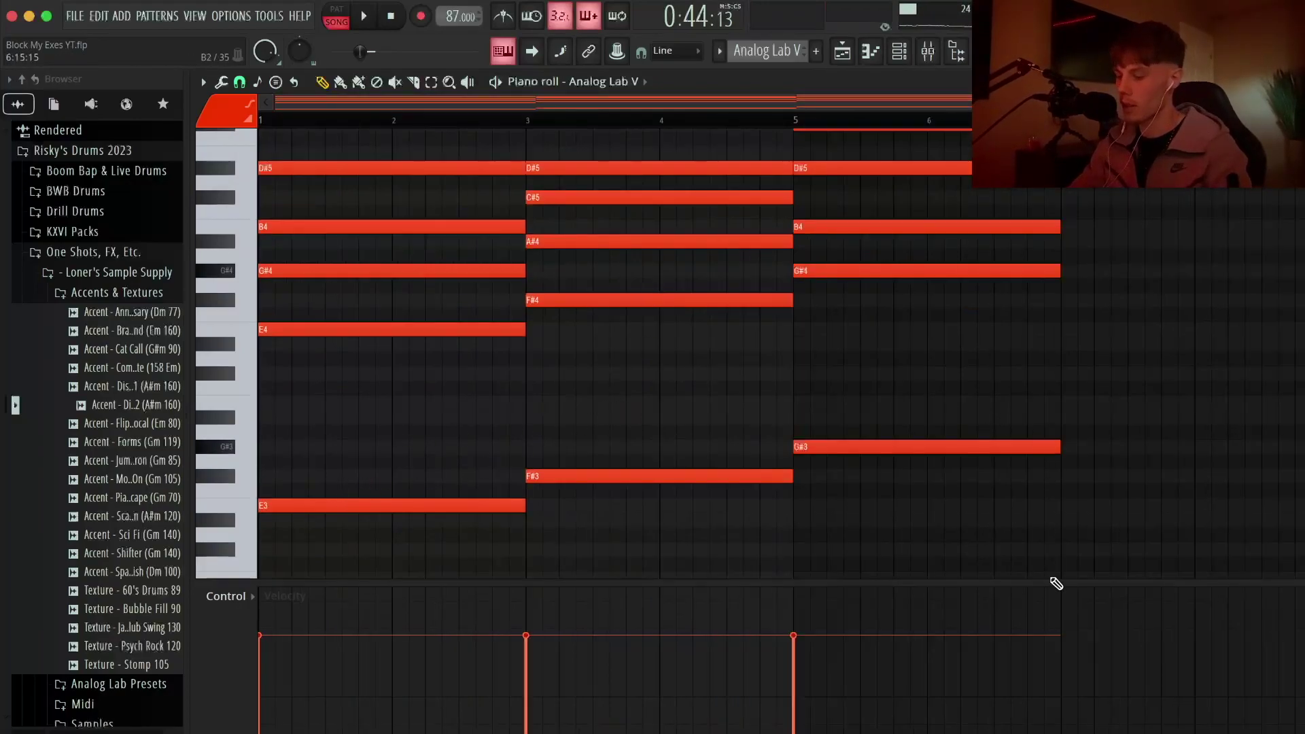
Add the fourth chord at bar 7 with two-bar notes D#3, D#4, F#4, A#4 and C#5
{"action": "left_click", "coordinate": [1062, 521]}
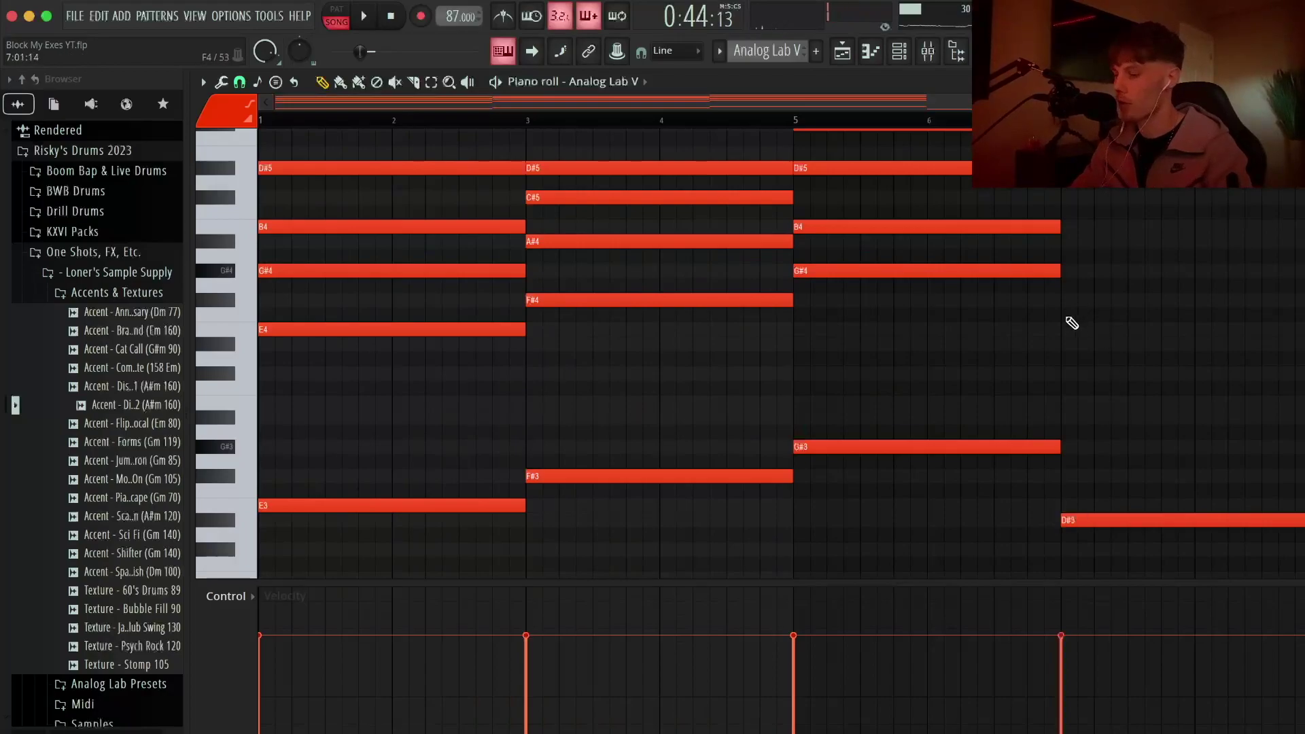
{"action": "left_click", "coordinate": [1067, 344]}
{"action": "left_click", "coordinate": [1067, 300]}
{"action": "left_click", "coordinate": [1066, 241]}
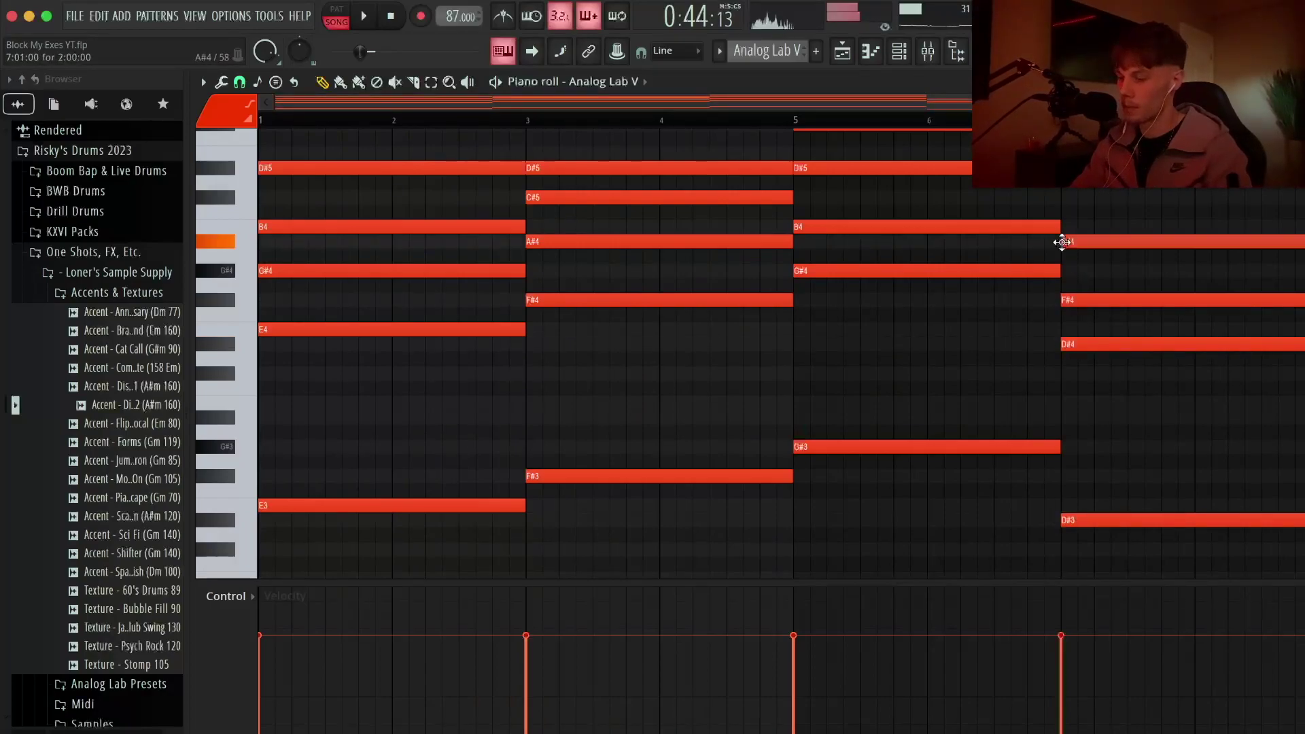
{"action": "left_click", "coordinate": [1062, 199]}
{"action": "scroll", "coordinate": [578, 394], "scroll_direction": "down", "scroll_amount": 1}
{"action": "scroll", "coordinate": [579, 394], "scroll_direction": "up", "scroll_amount": 1}
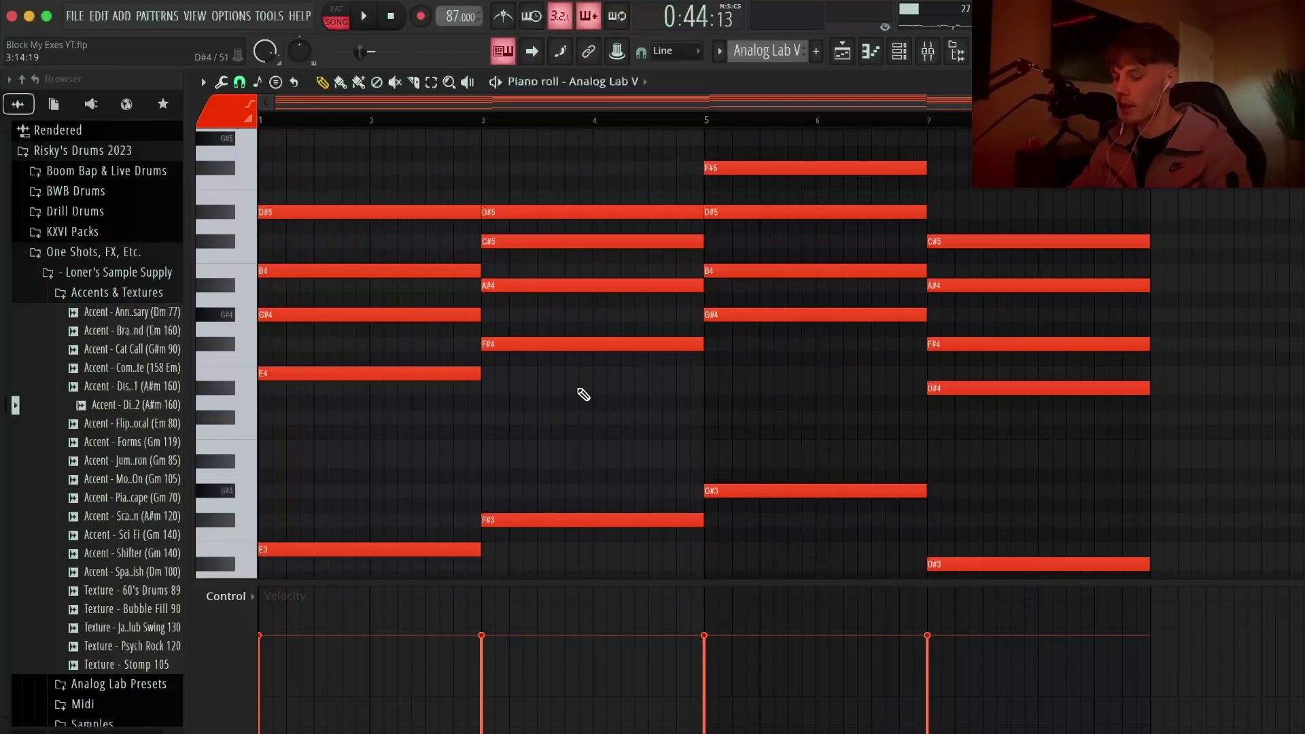
Apply a strum to all four chords and play back the progression
{"action": "key", "text": "alt+s"}
{"action": "left_click", "coordinate": [756, 452]}
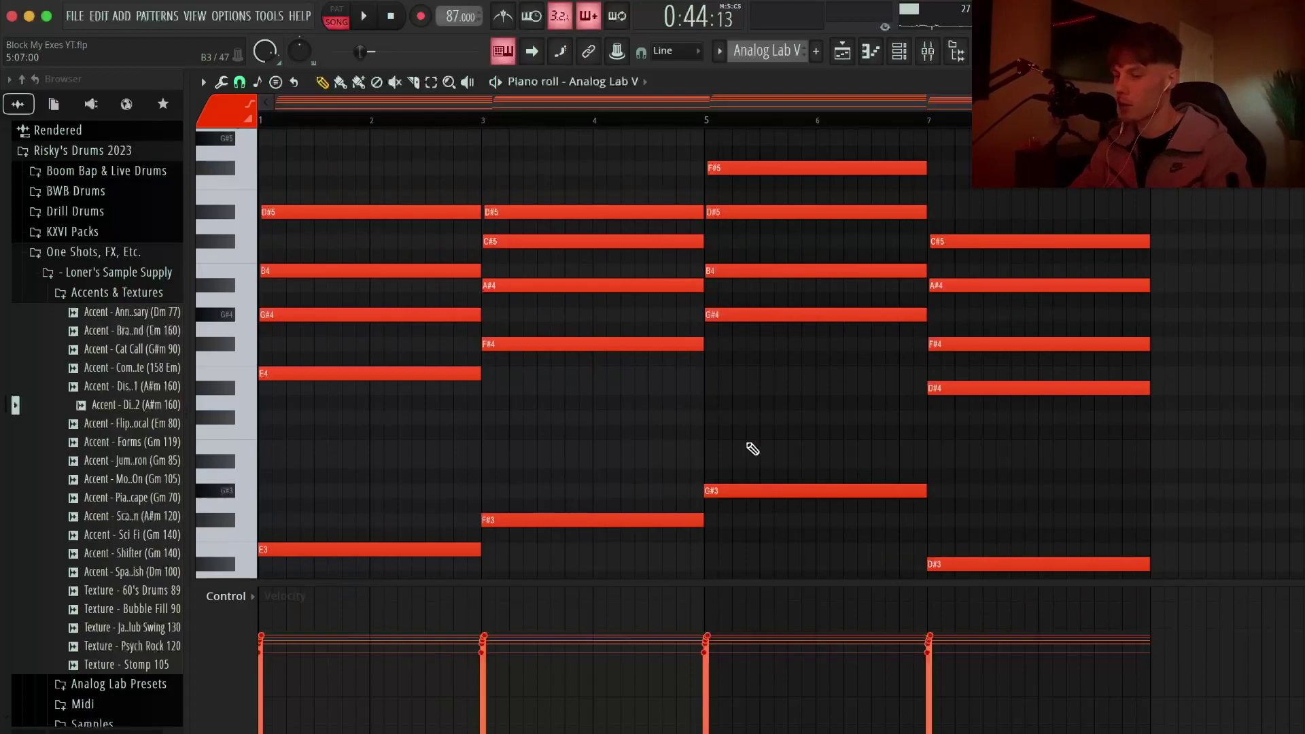
{"action": "key", "text": "space"}
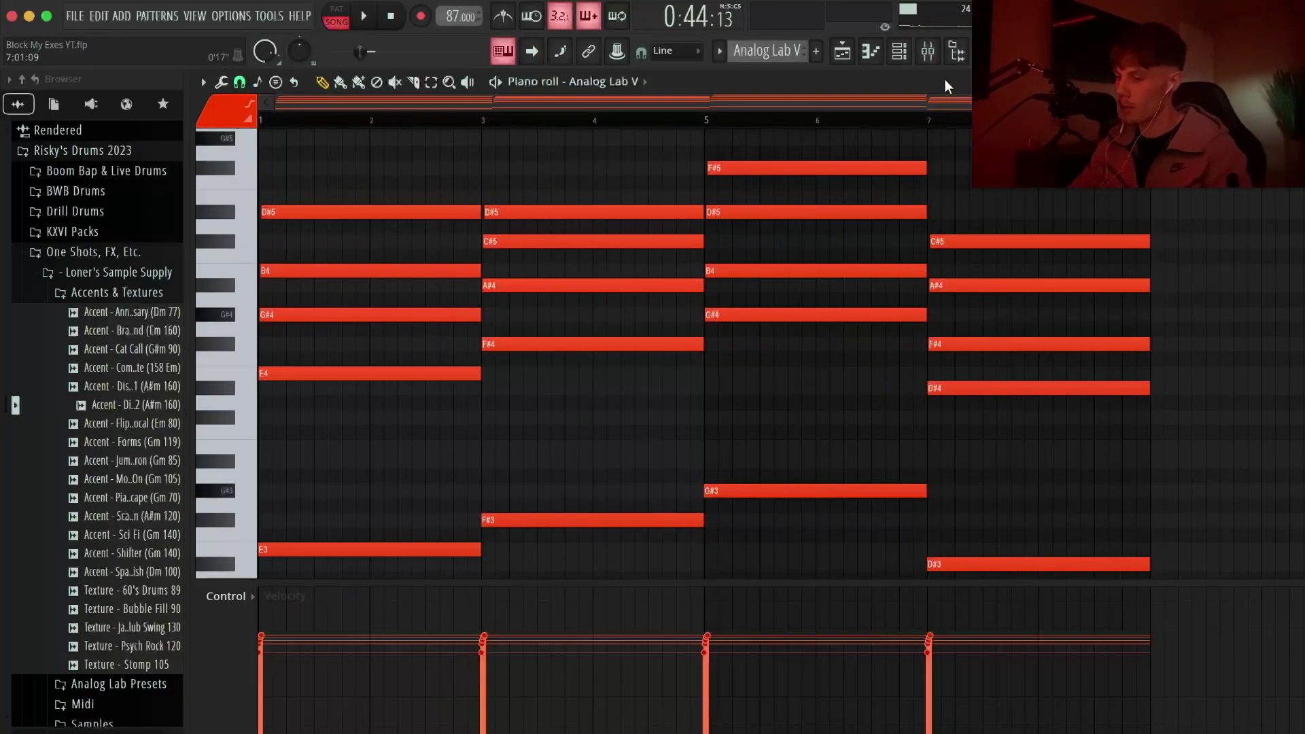
Review the RC-20 Retro Color, Fruity Parametric EQ 2 and Fruity Chorus settings on Insert 1, and play the chords
{"action": "left_click", "coordinate": [928, 51]}
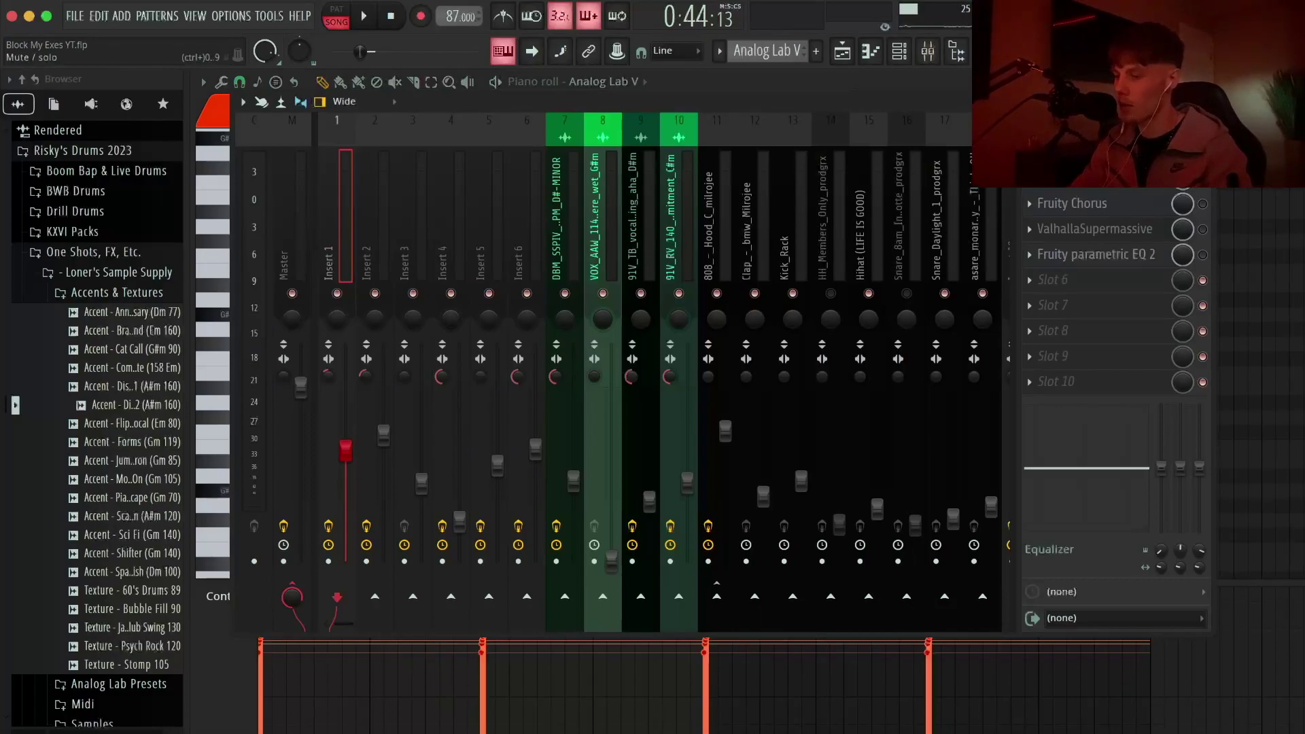
{"action": "left_click", "coordinate": [1081, 153]}
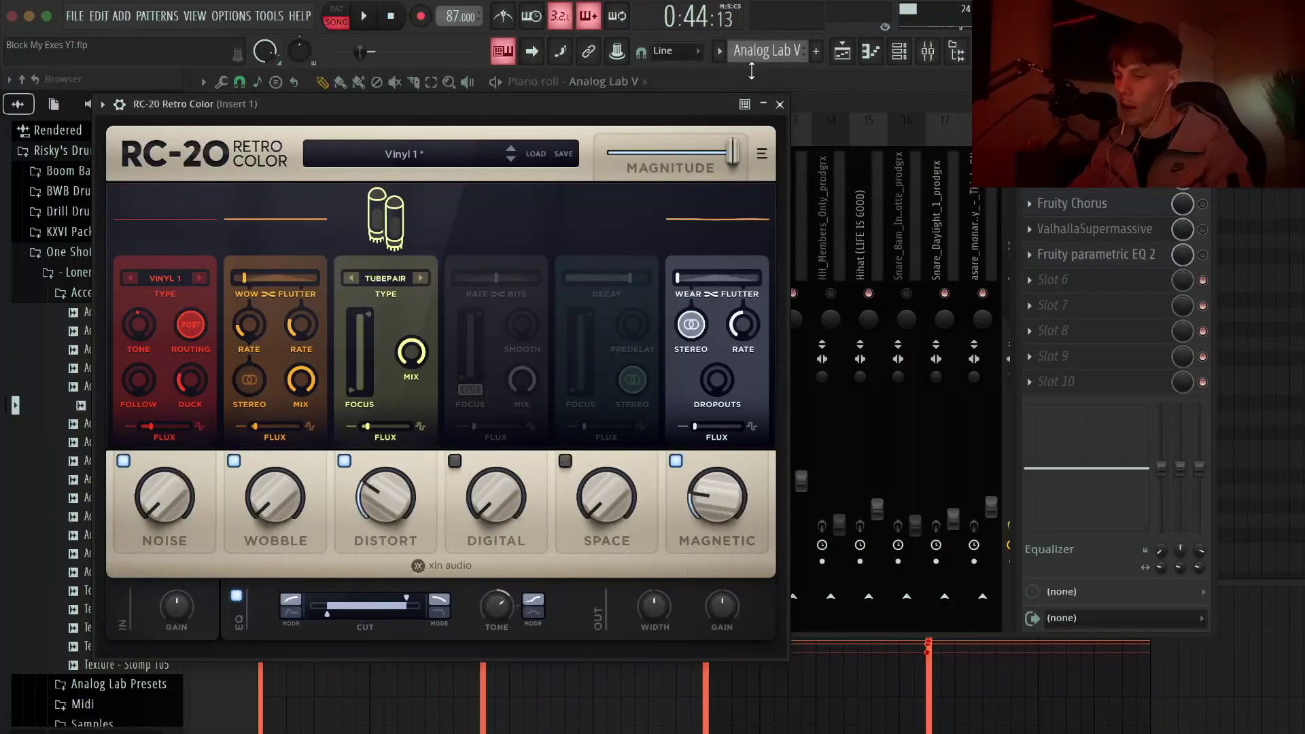
{"action": "left_click", "coordinate": [782, 103]}
{"action": "left_click", "coordinate": [1096, 254]}
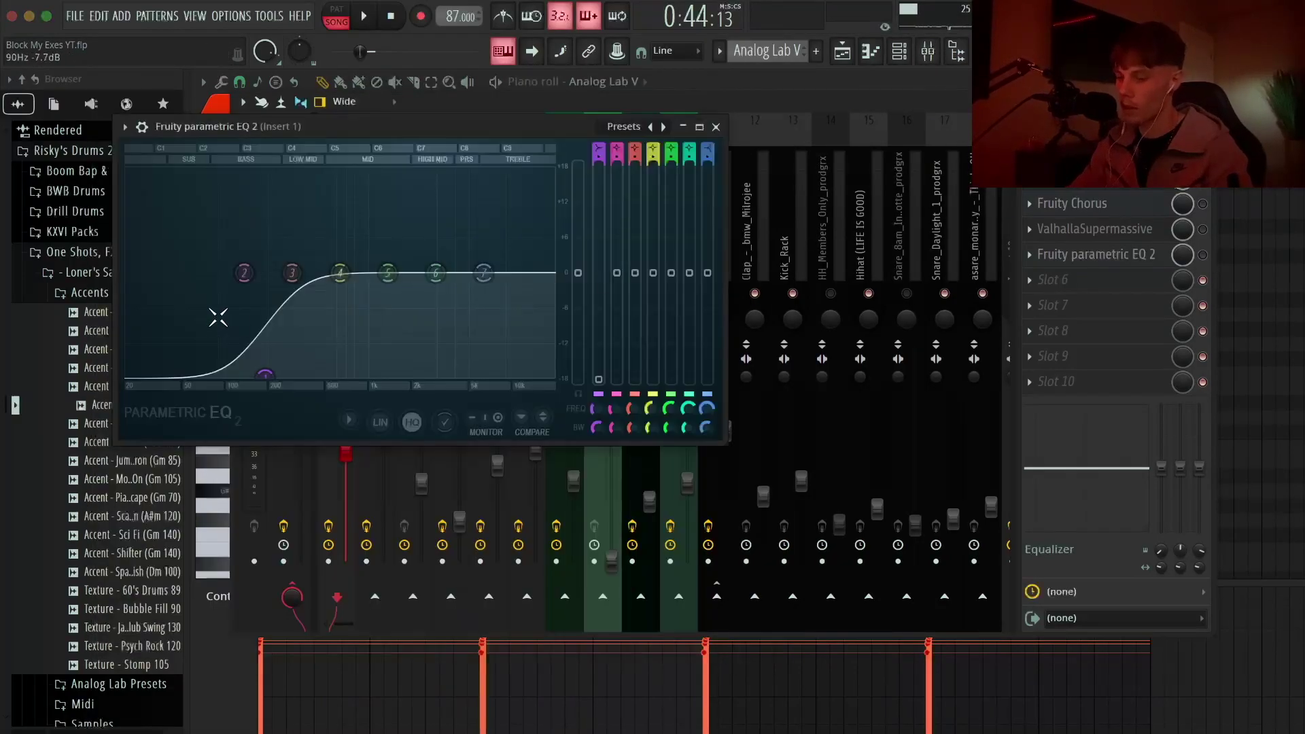
{"action": "left_click", "coordinate": [715, 126]}
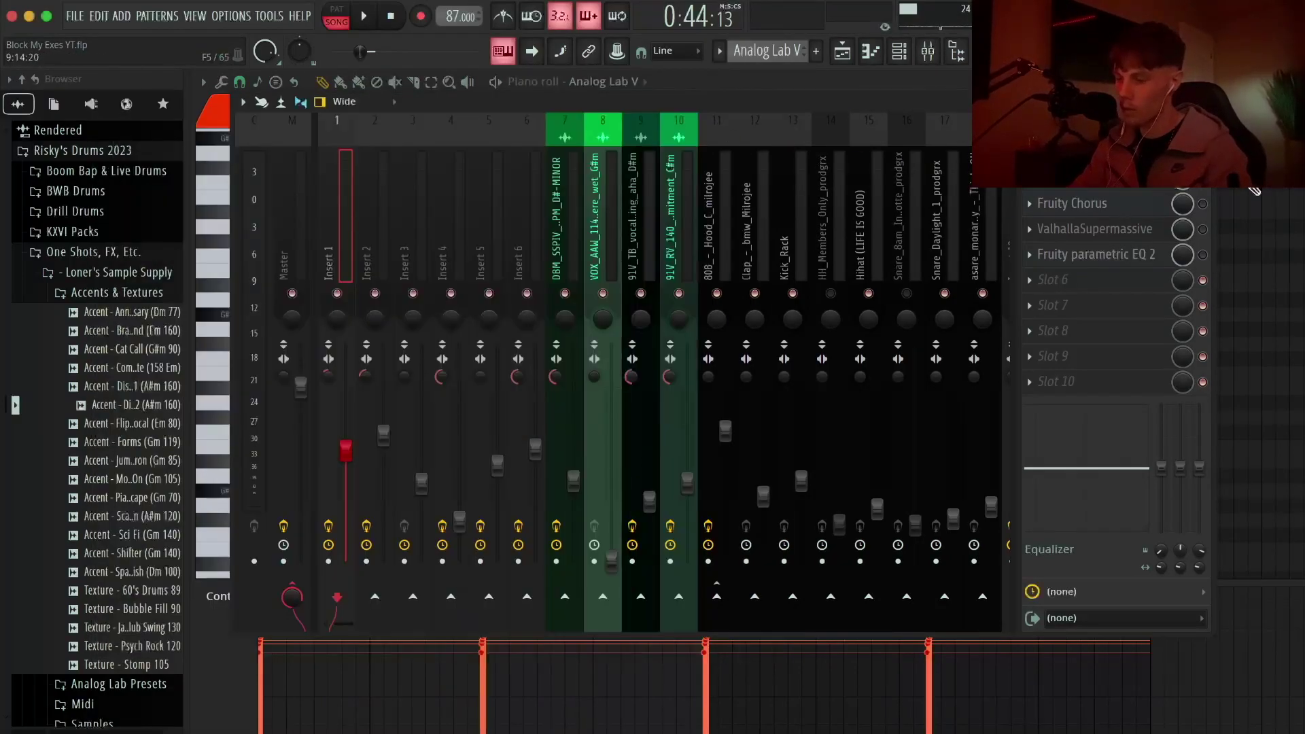
{"action": "left_click", "coordinate": [1072, 203]}
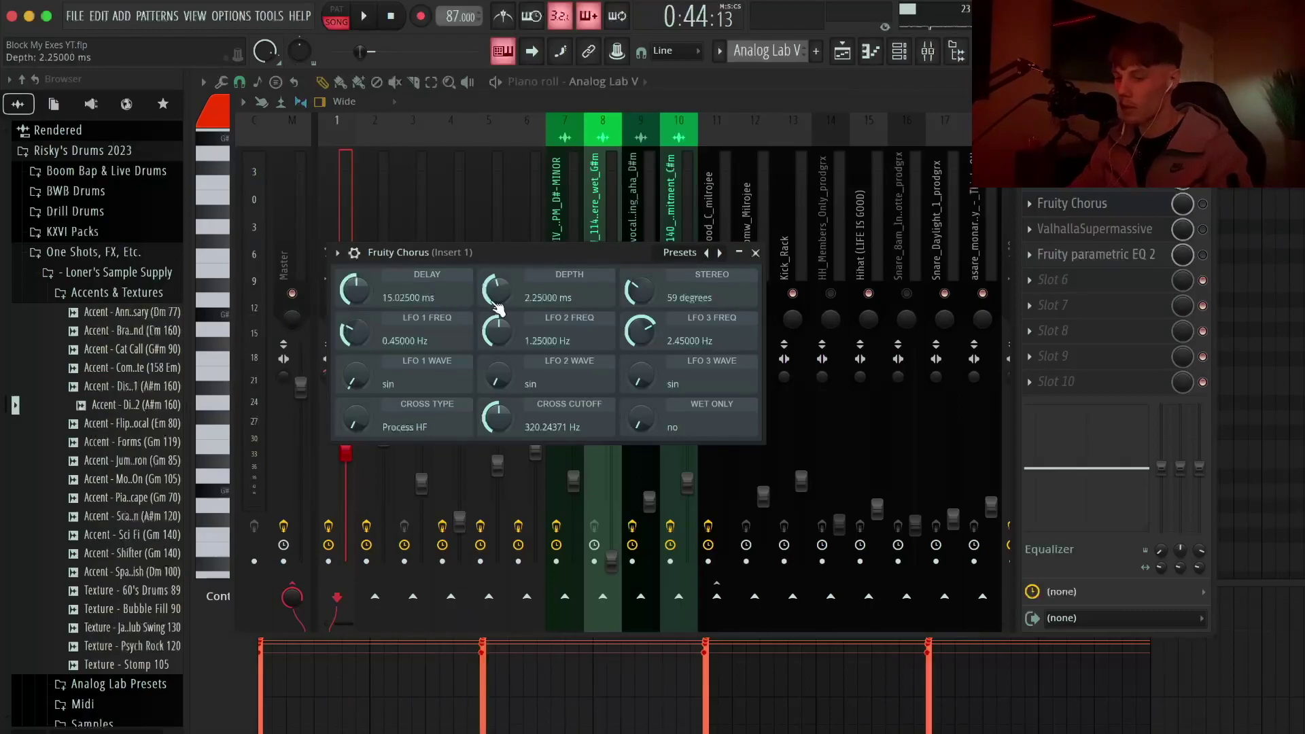
{"action": "left_click", "coordinate": [756, 252]}
{"action": "left_click", "coordinate": [1095, 229]}
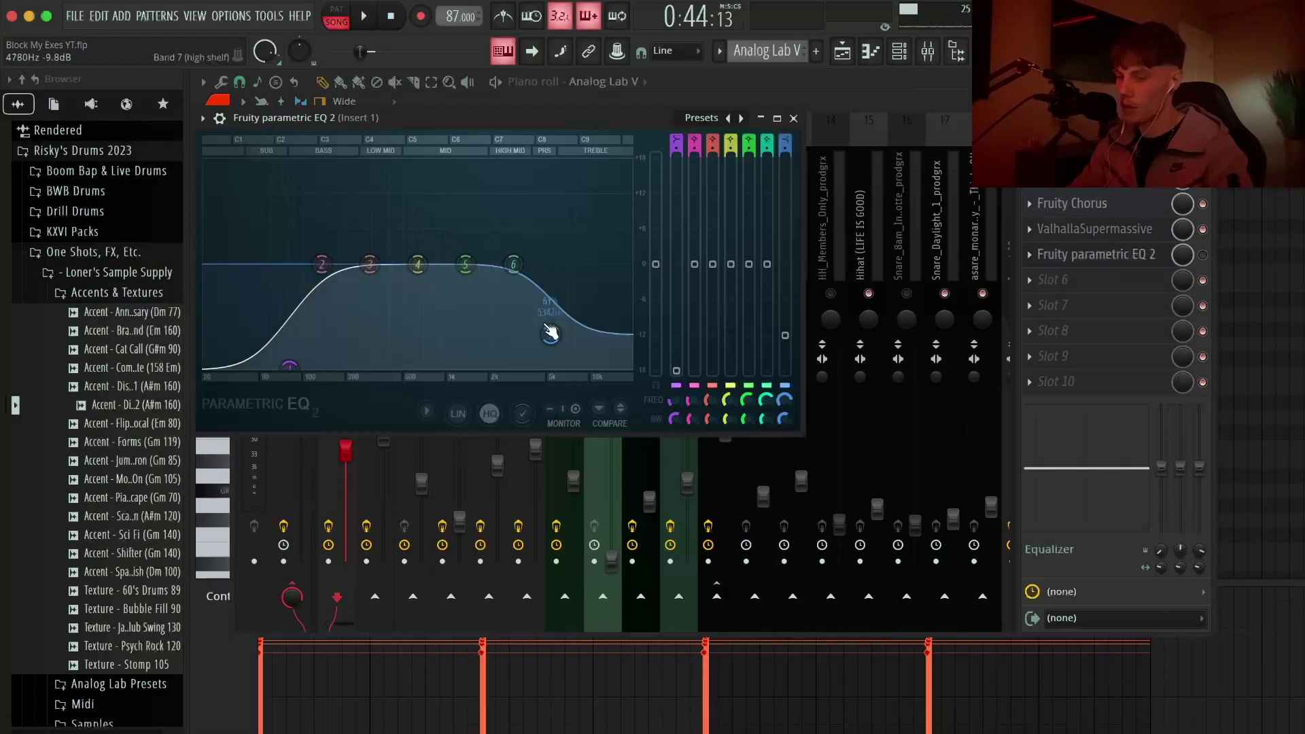
{"action": "left_click", "coordinate": [806, 121]}
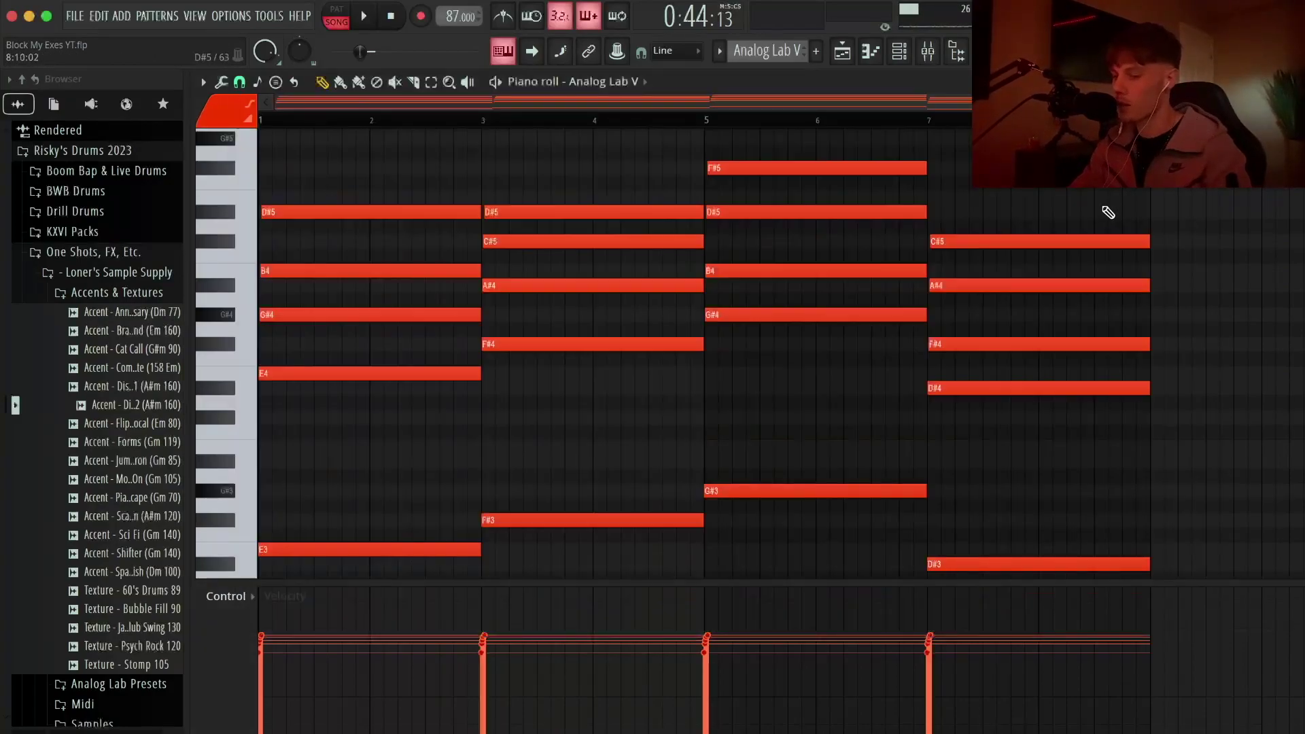
{"action": "key", "text": "space"}
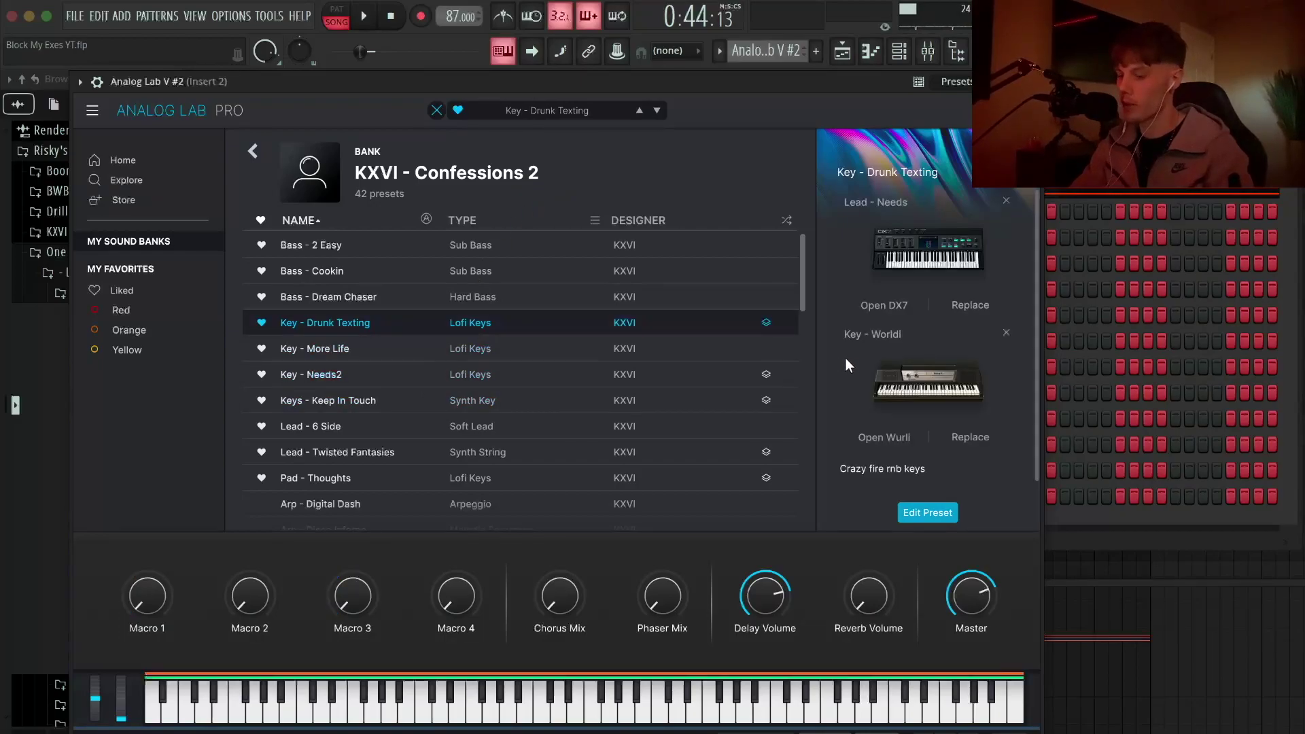
Remove the Key - Worldi layer from the Key - Drunk Texting preset and close the instrument window
{"action": "left_click", "coordinate": [1006, 333]}
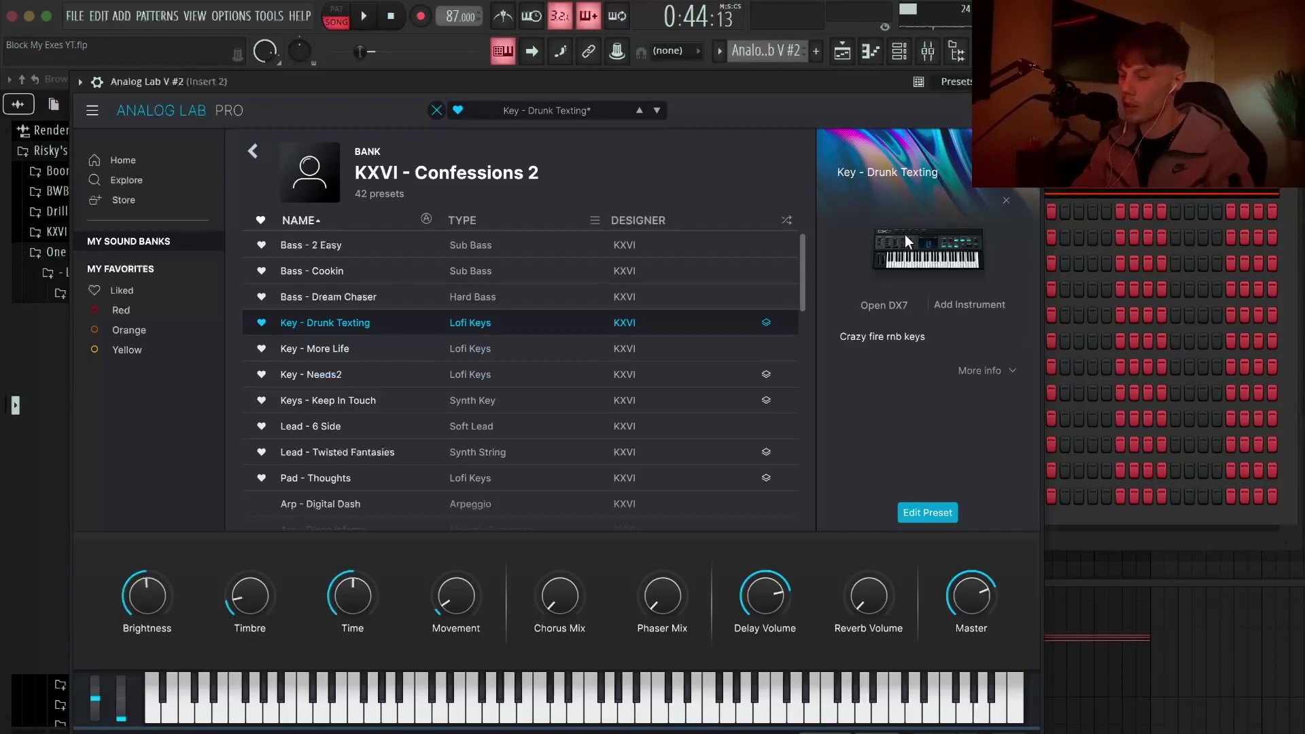
{"action": "key", "text": "Escape"}
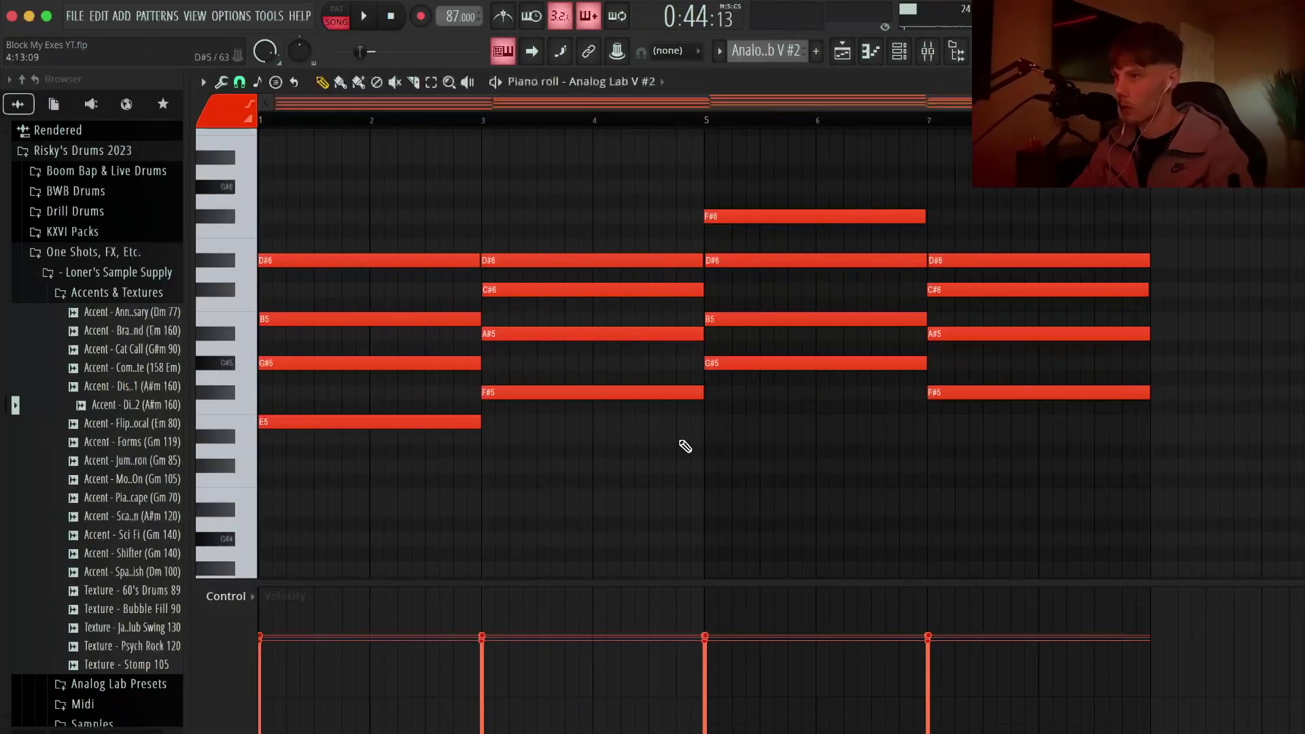
Try lowering the last chord's top D#6 note an octave to D#5, and move it back up
{"action": "left_click", "coordinate": [987, 257]}
{"action": "key", "text": "ctrl+Down"}
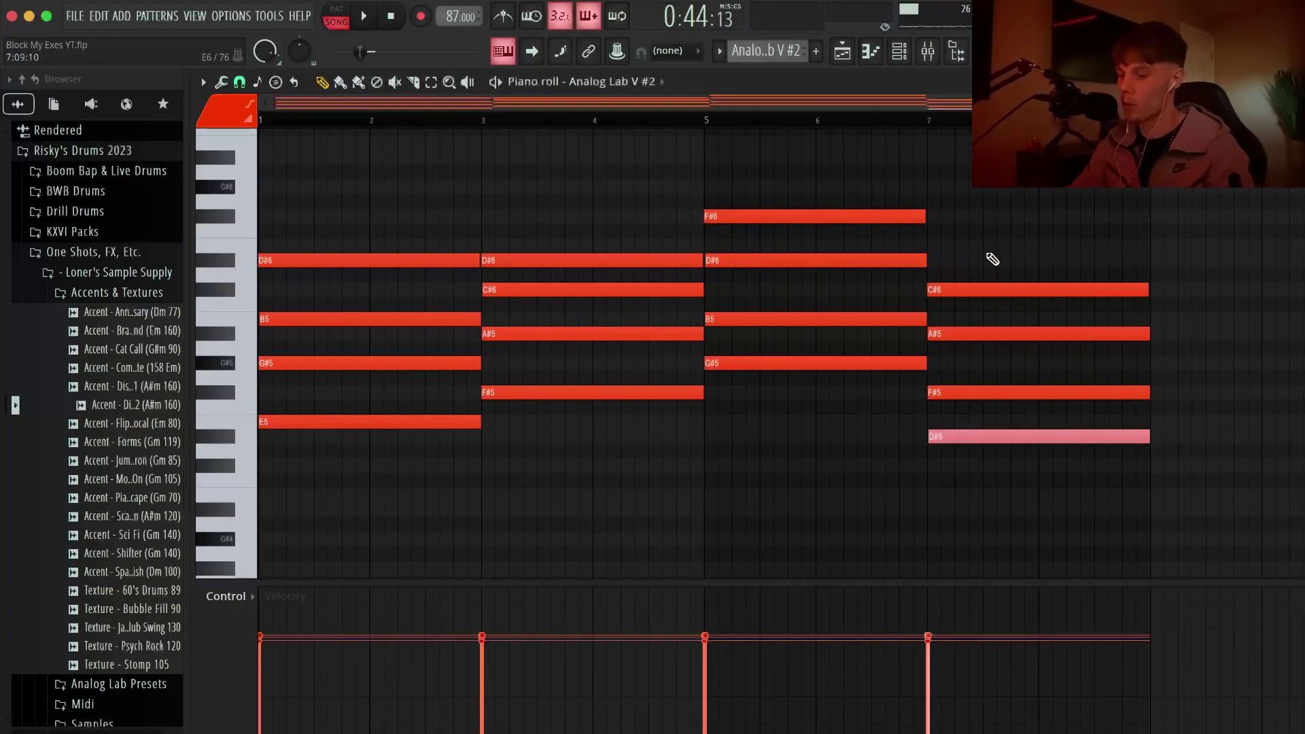
{"action": "key", "text": "ctrl+Up"}
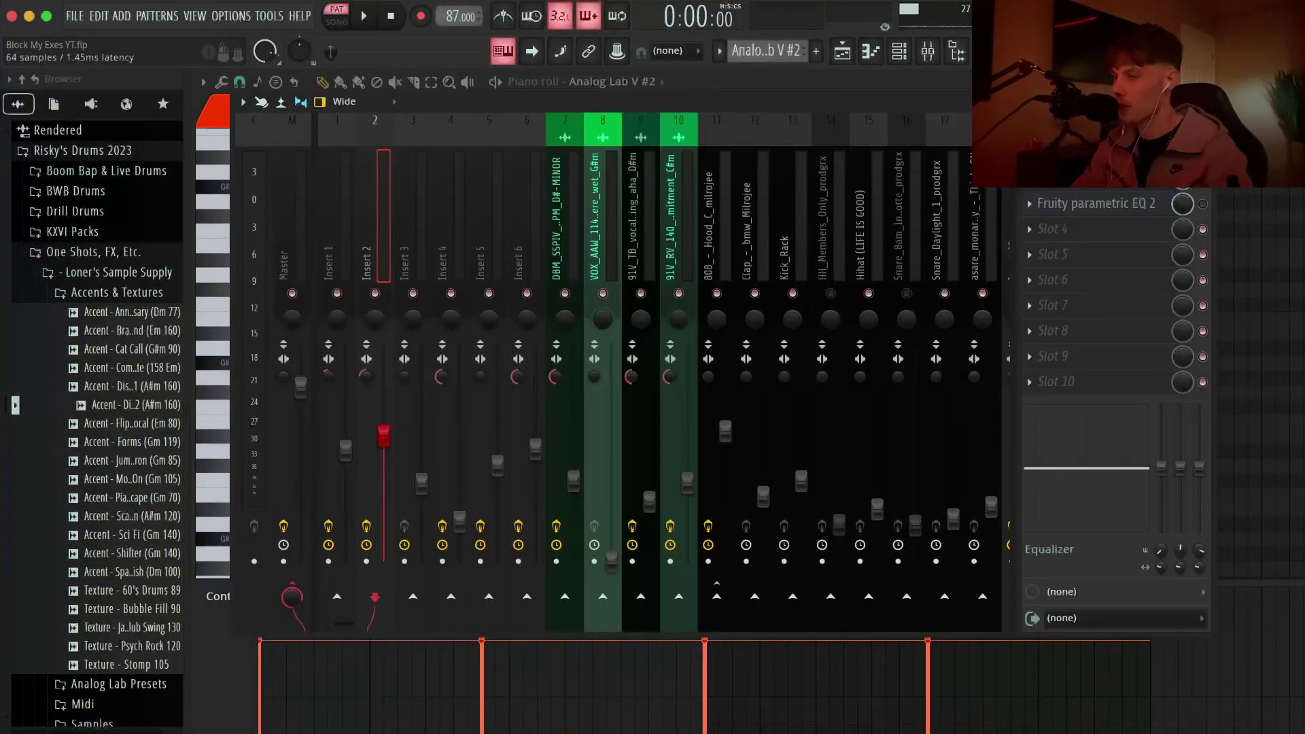
Examine the Fruity Parametric EQ 2 curve on Insert 2, and close the mixer
{"action": "left_click", "coordinate": [1095, 153]}
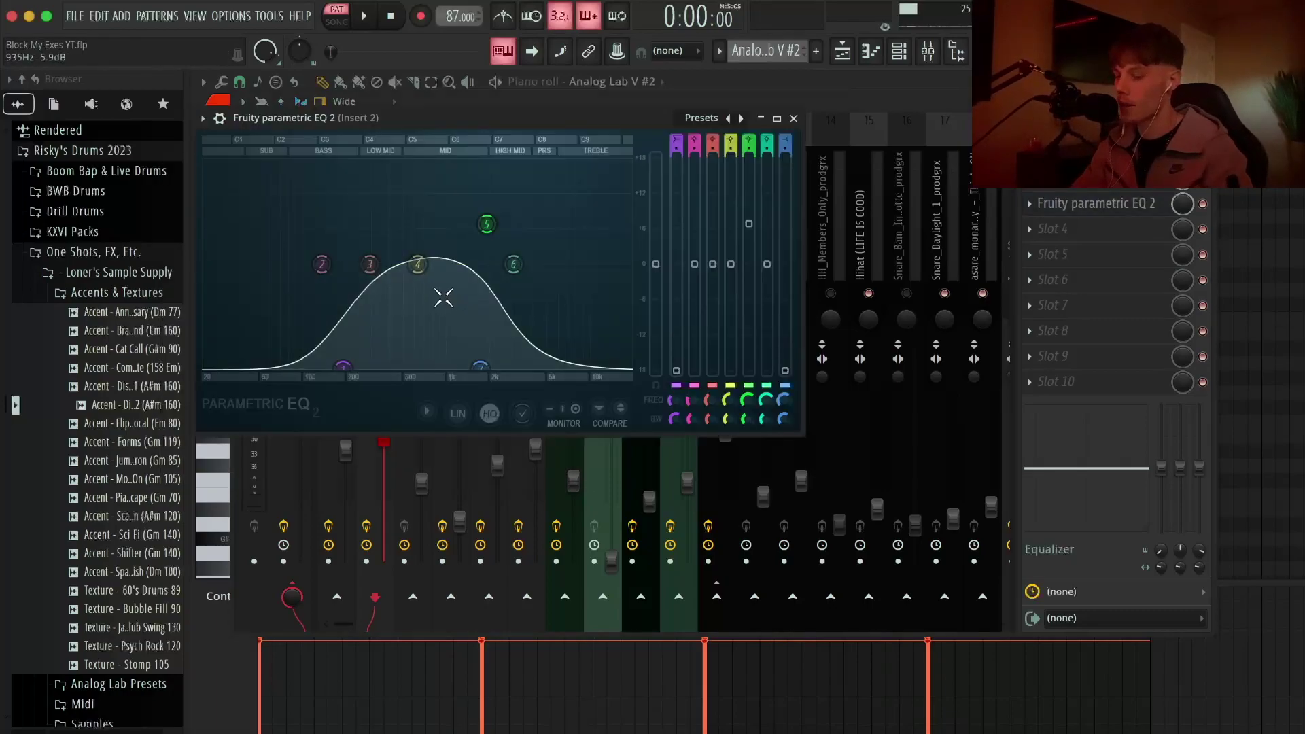
{"action": "left_click", "coordinate": [796, 119]}
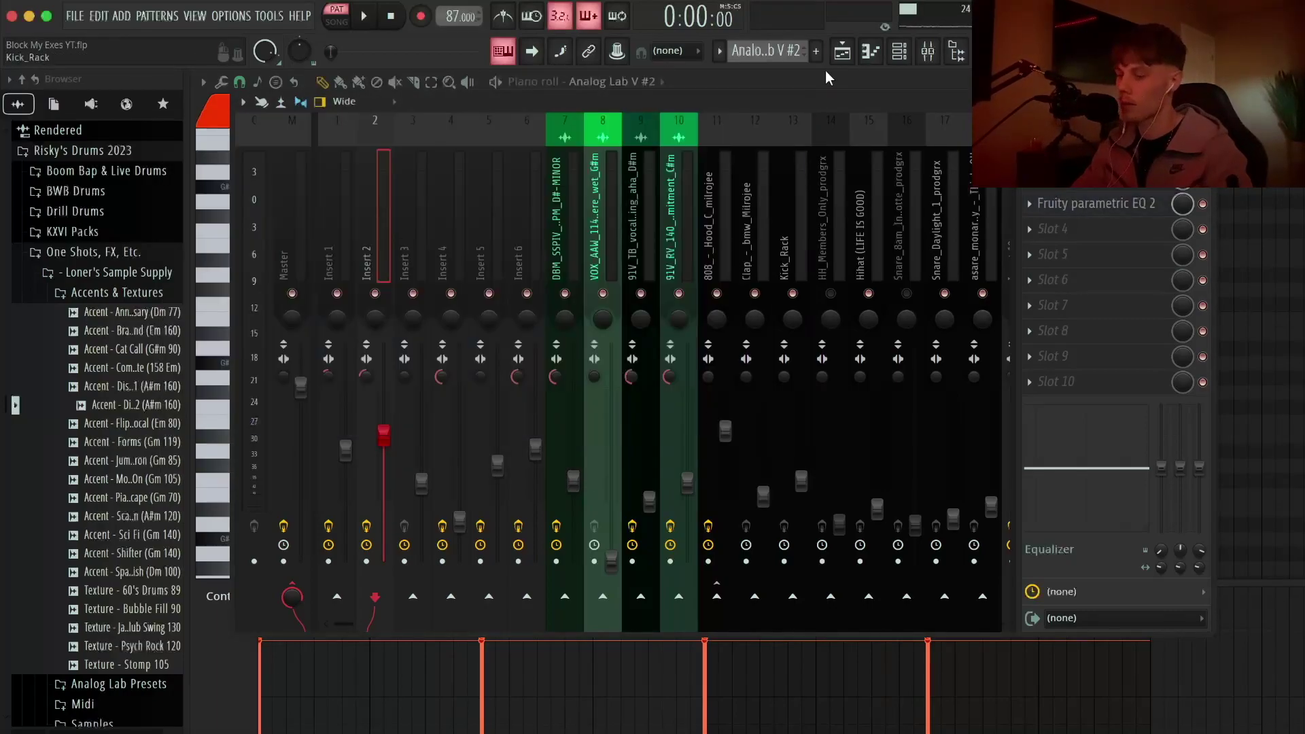
{"action": "key", "text": "F9"}
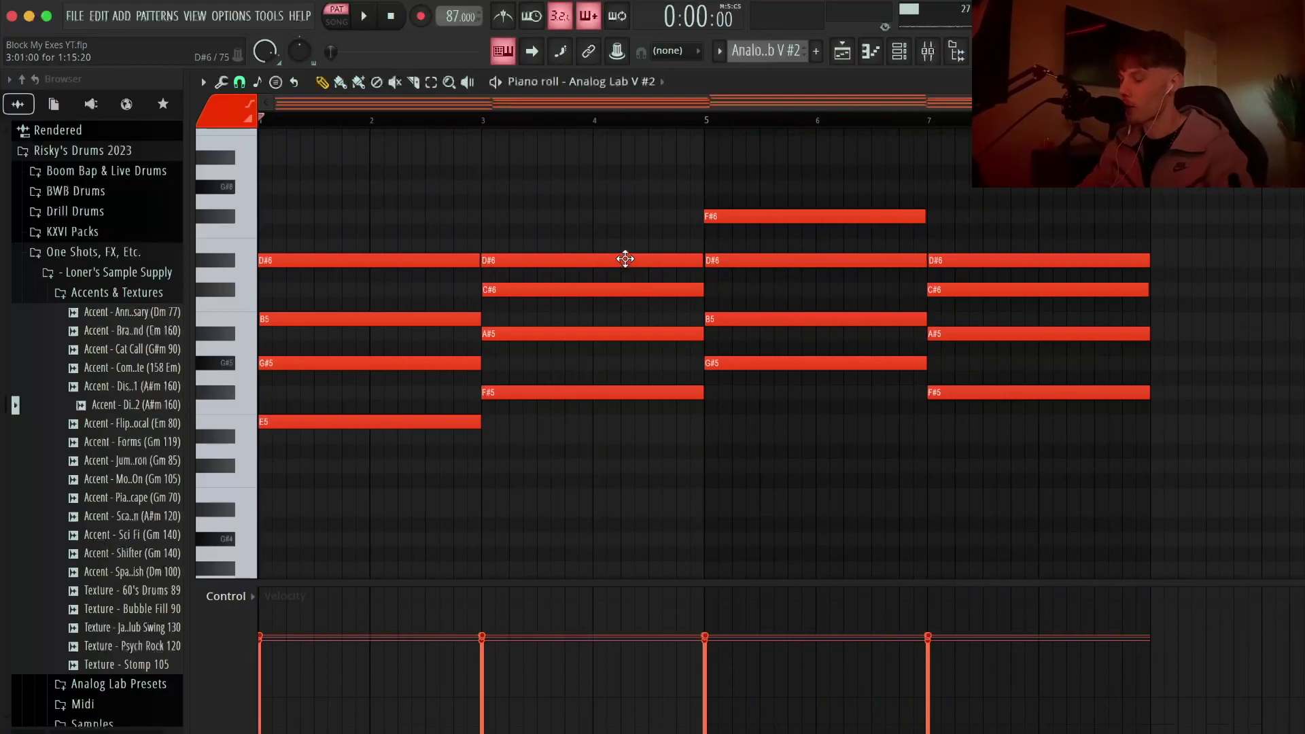
Play the Analog Lab V #2 chords, and close the Analog Lab V #3 instrument window to play its bass notes in the piano roll
{"action": "key", "text": "space"}
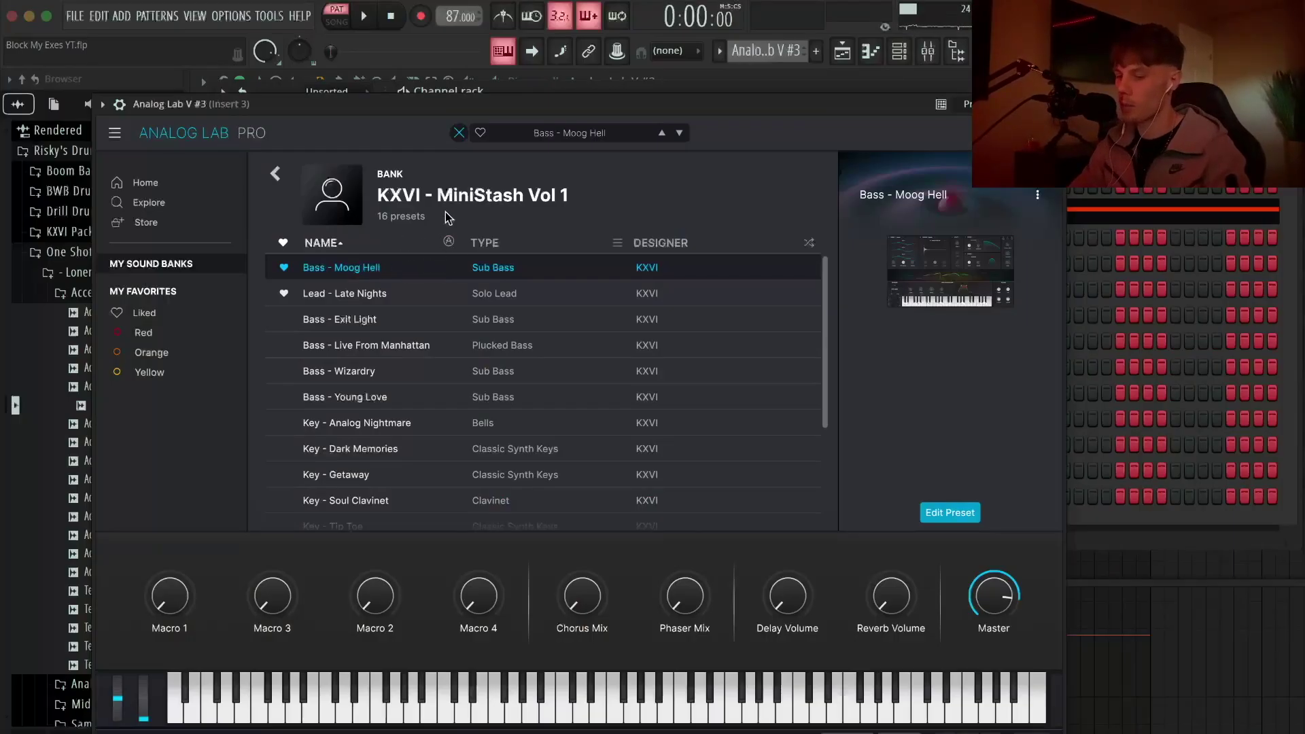
{"action": "left_click", "coordinate": [1052, 104]}
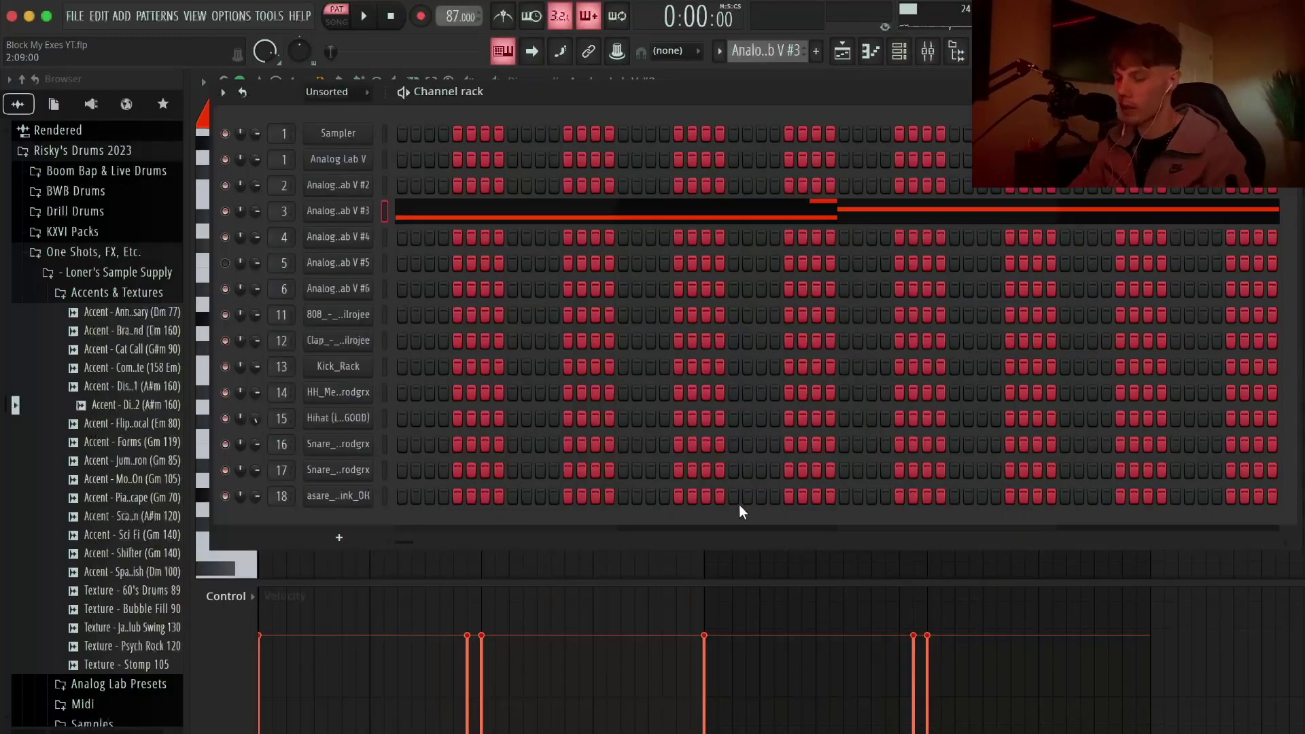
{"action": "key", "text": "F6"}
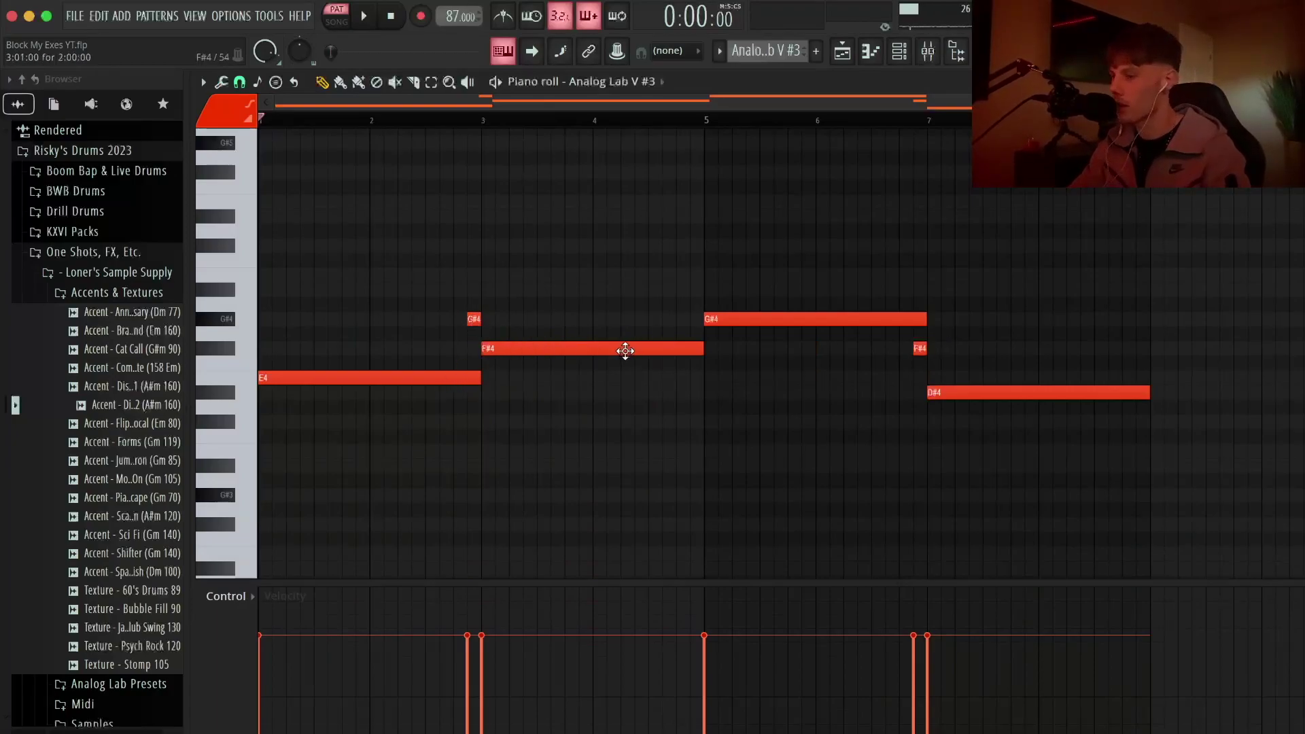
{"action": "key", "text": "space"}
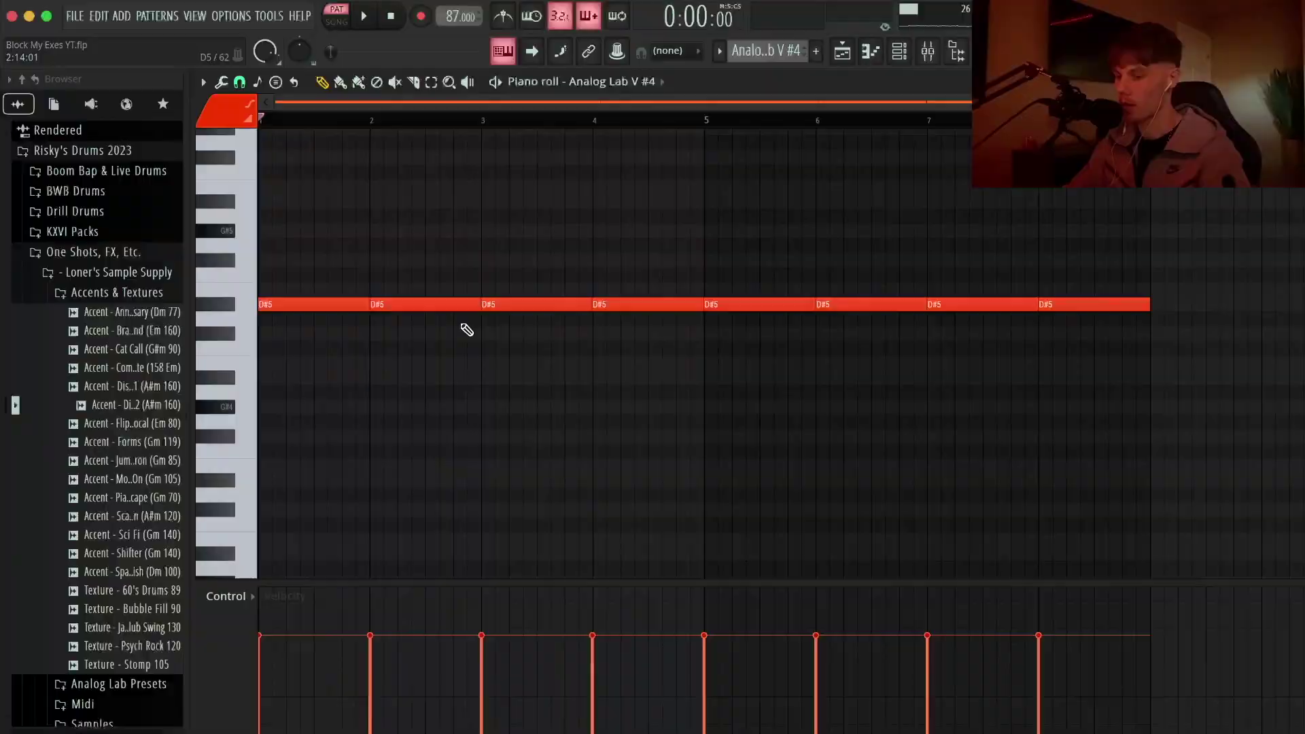
Play the repeated D#5 notes of Analog Lab V #4 and review the RC-20 Retro Color, Portal and ValhallaSupermassive settings on Insert 4
{"action": "key", "text": "space"}
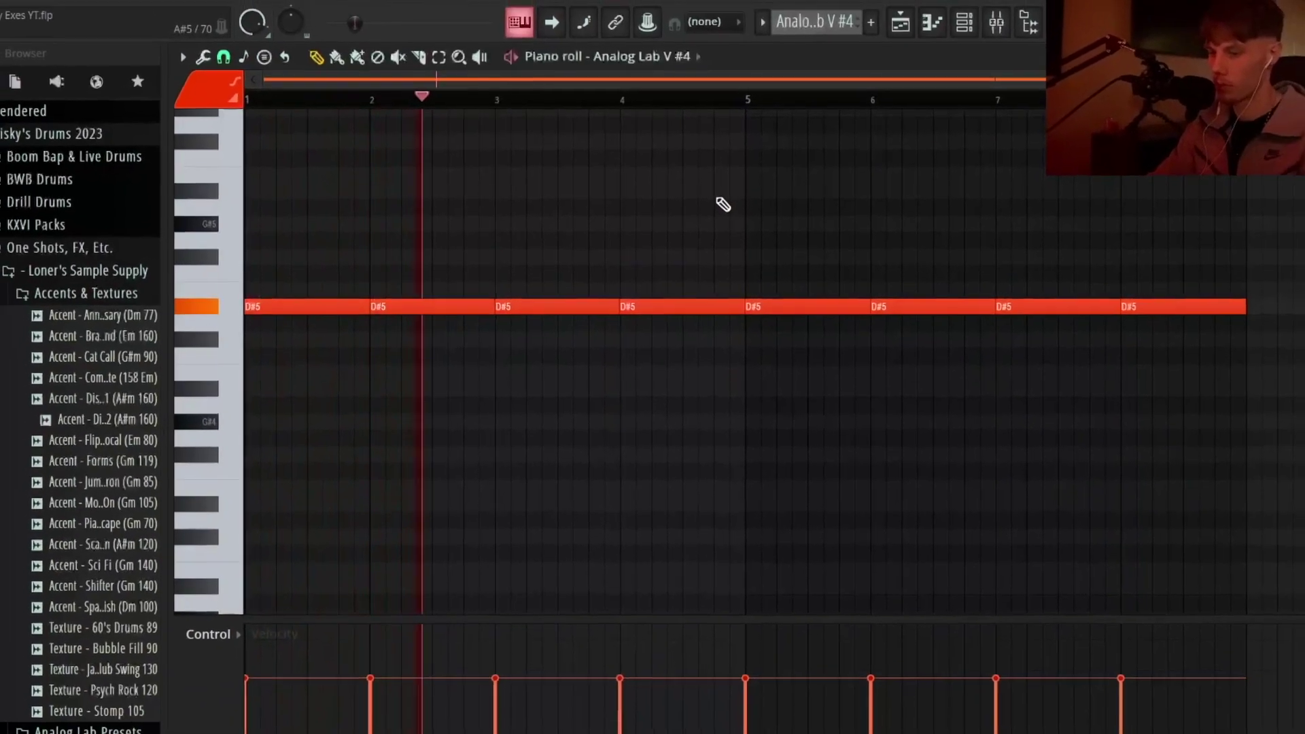
{"action": "key", "text": "space"}
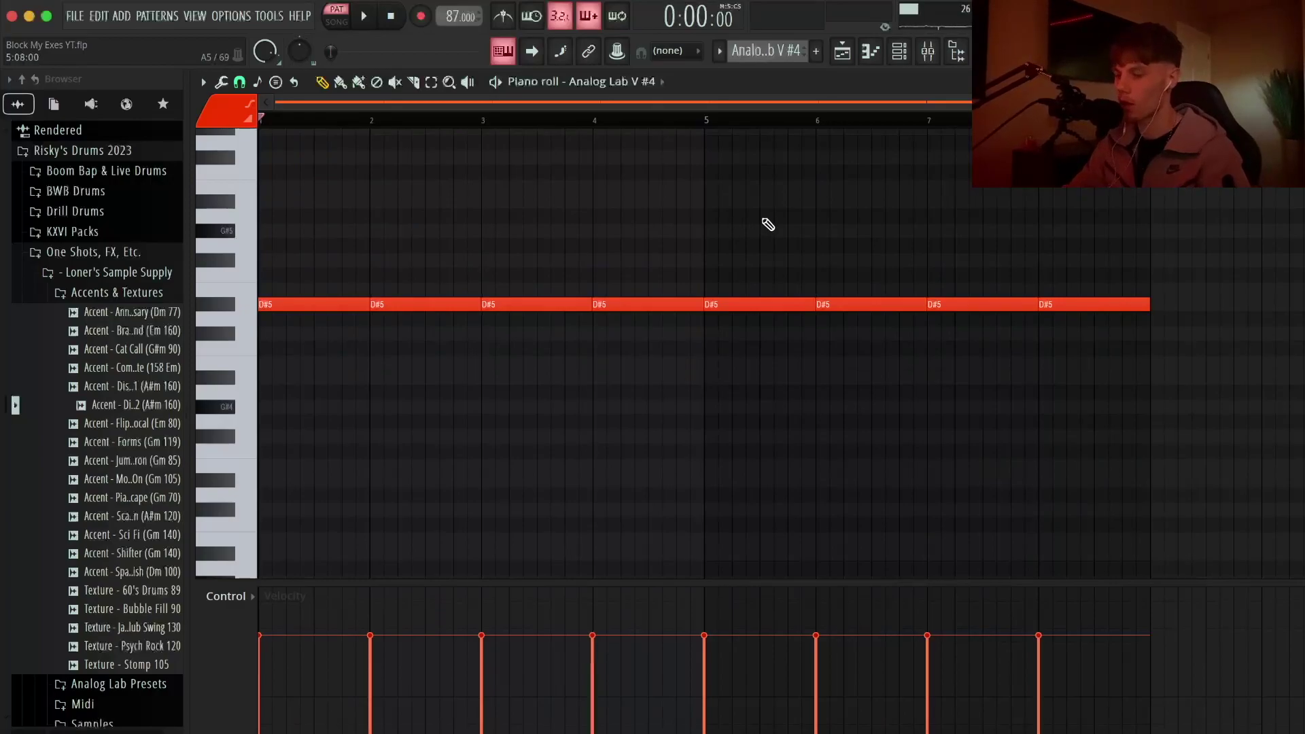
{"action": "key", "text": "F9"}
{"action": "left_click", "coordinate": [1093, 167]}
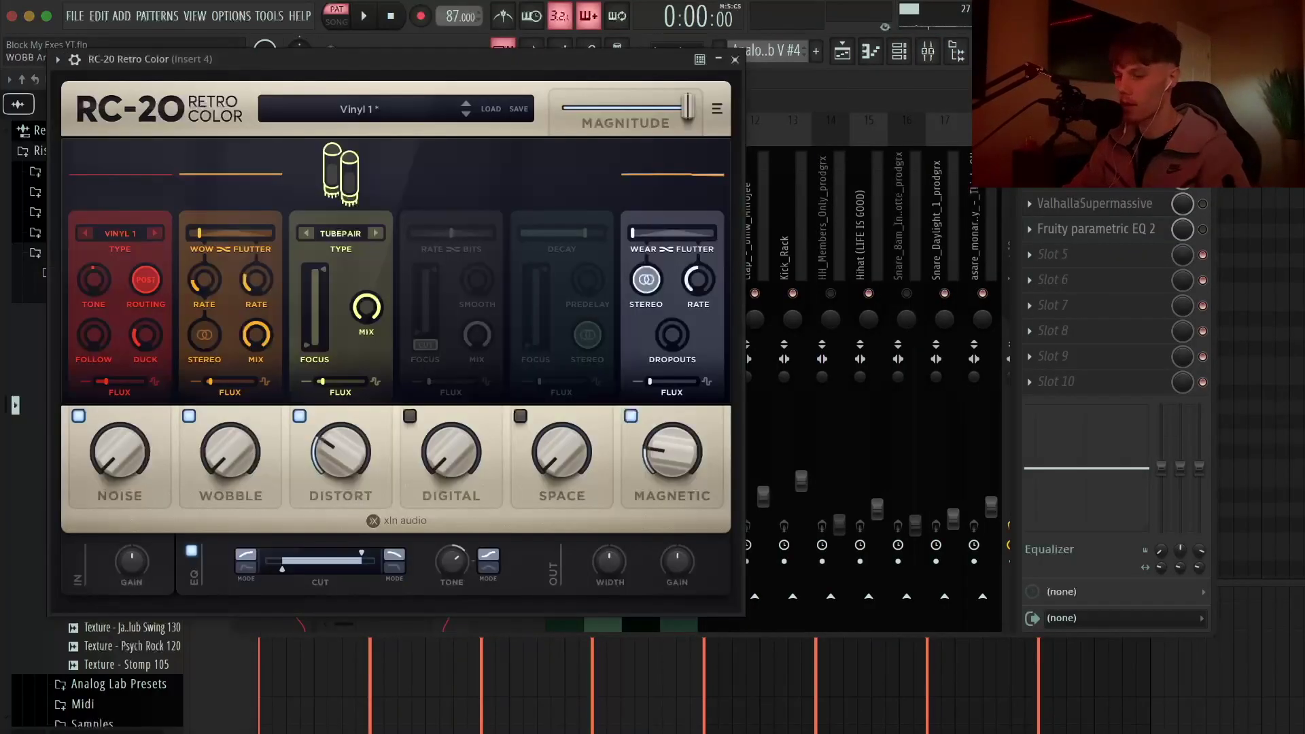
{"action": "left_click", "coordinate": [735, 59]}
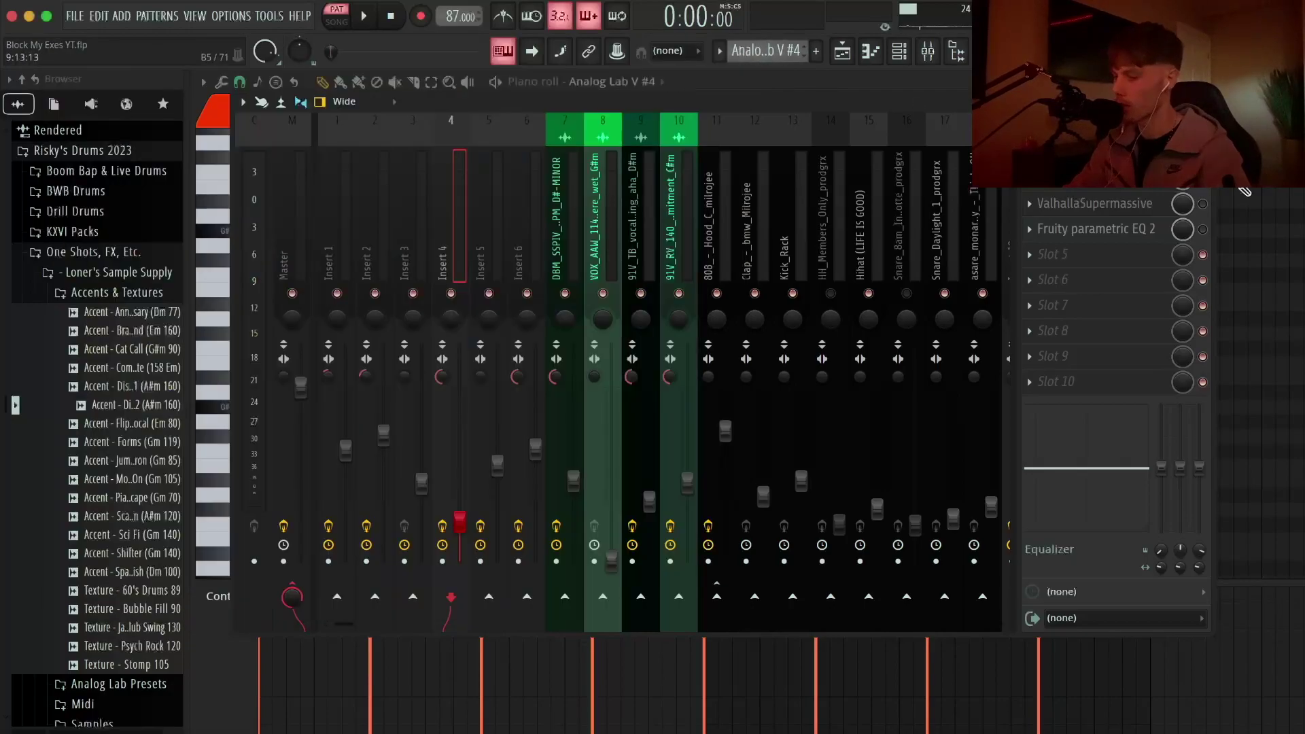
{"action": "left_click", "coordinate": [1019, 189]}
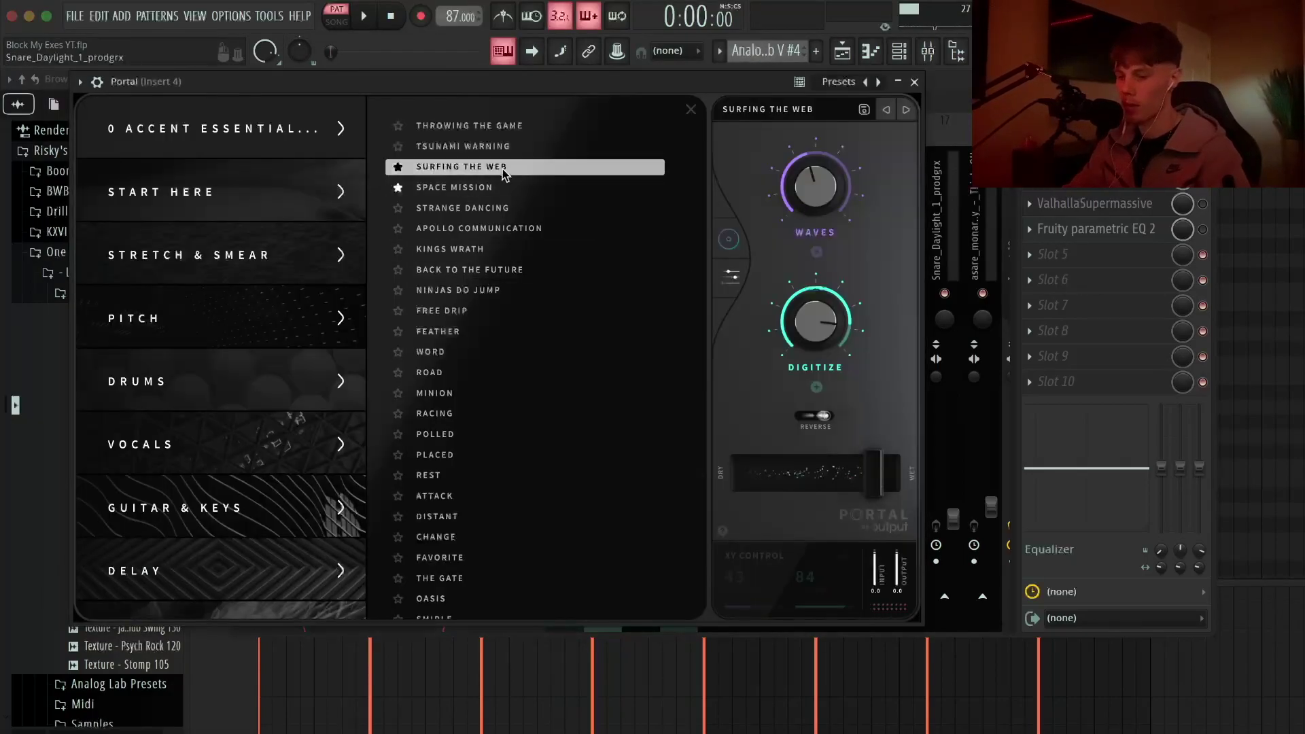
{"action": "left_click", "coordinate": [914, 81]}
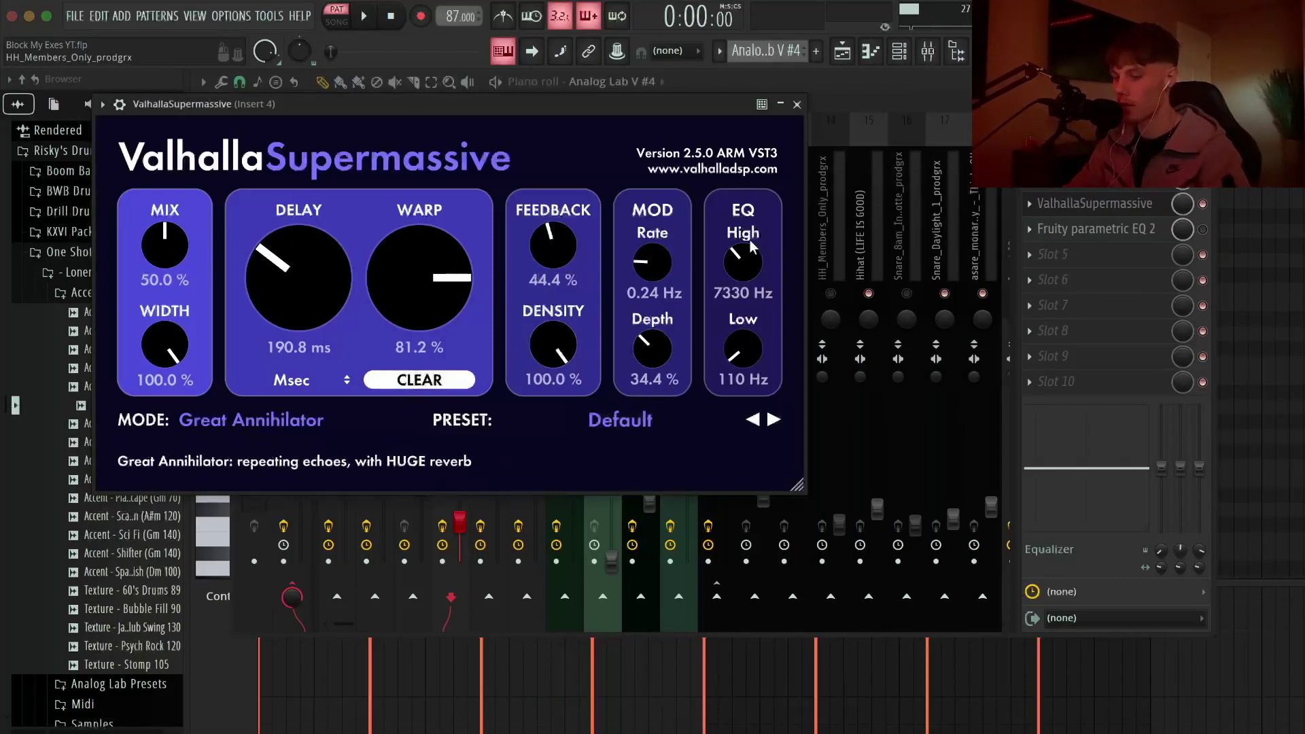
{"action": "left_click", "coordinate": [797, 105]}
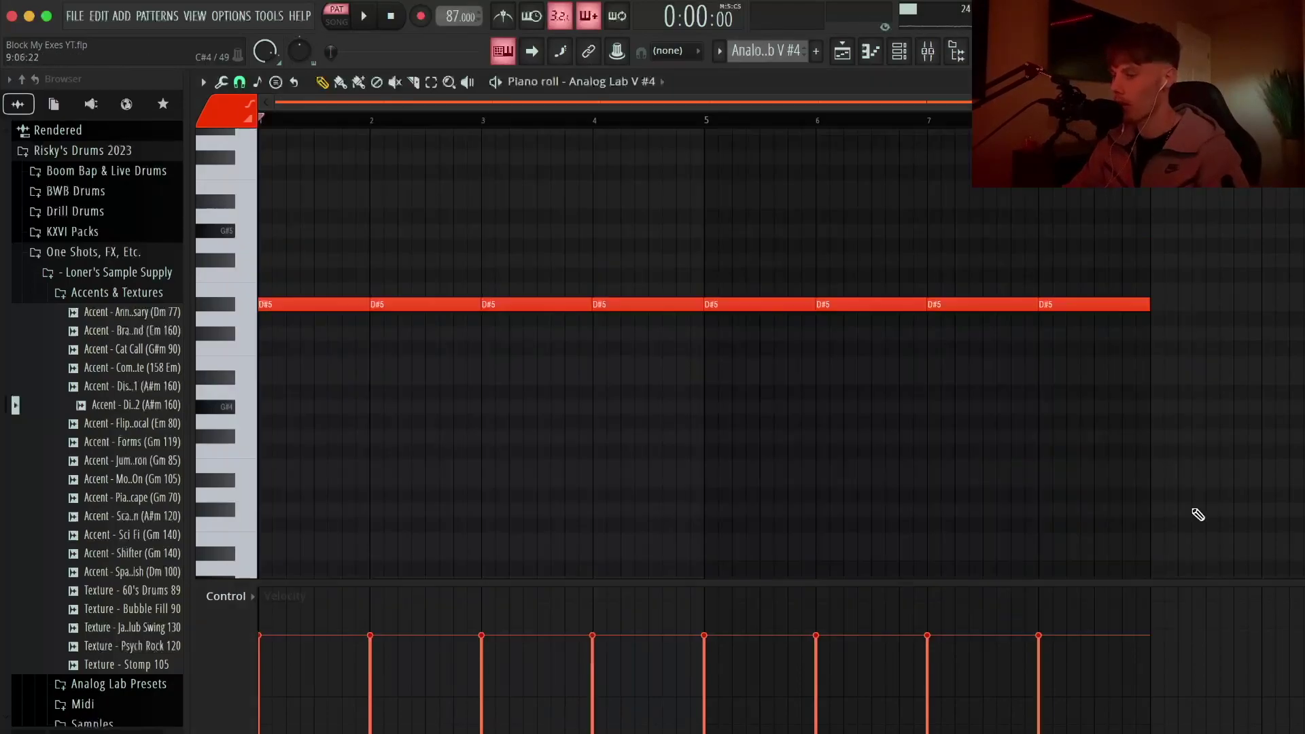
{"action": "key", "text": "space"}
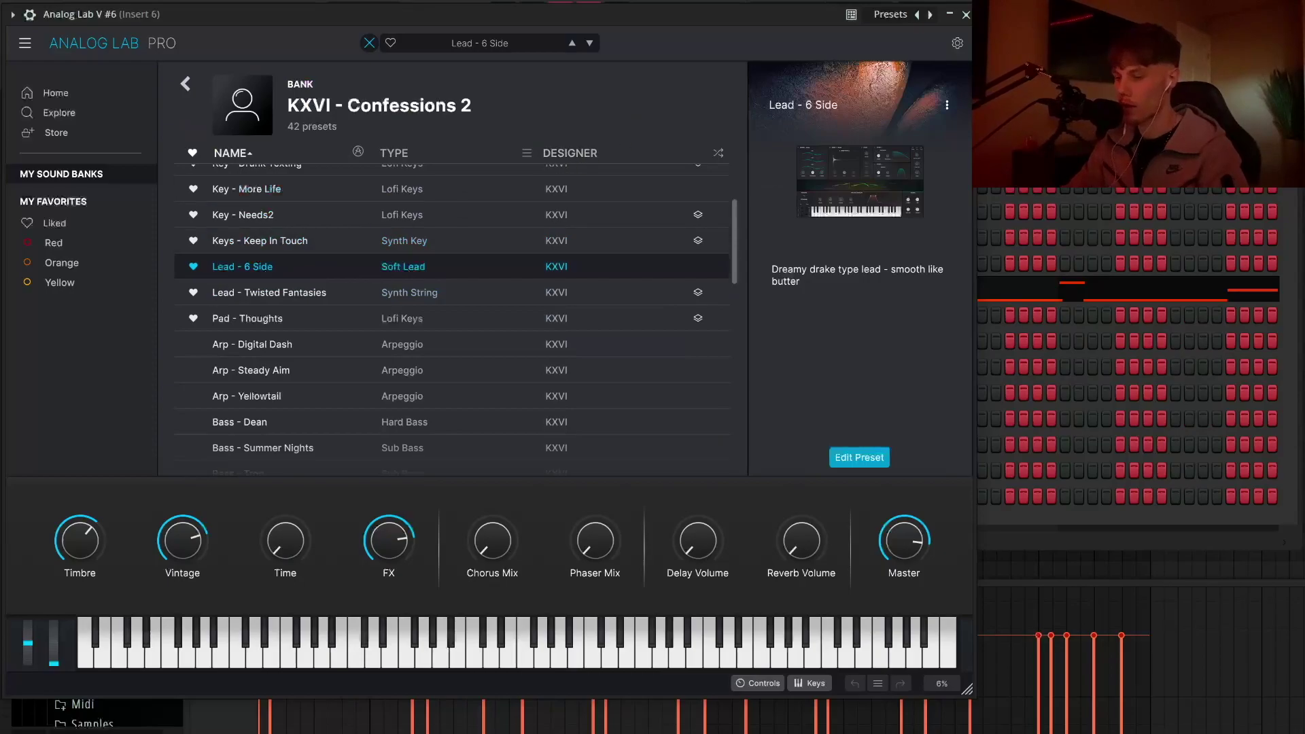
Close the Analog Lab V #6 instrument window and play its lead melody in the piano roll
{"action": "left_click", "coordinate": [966, 15]}
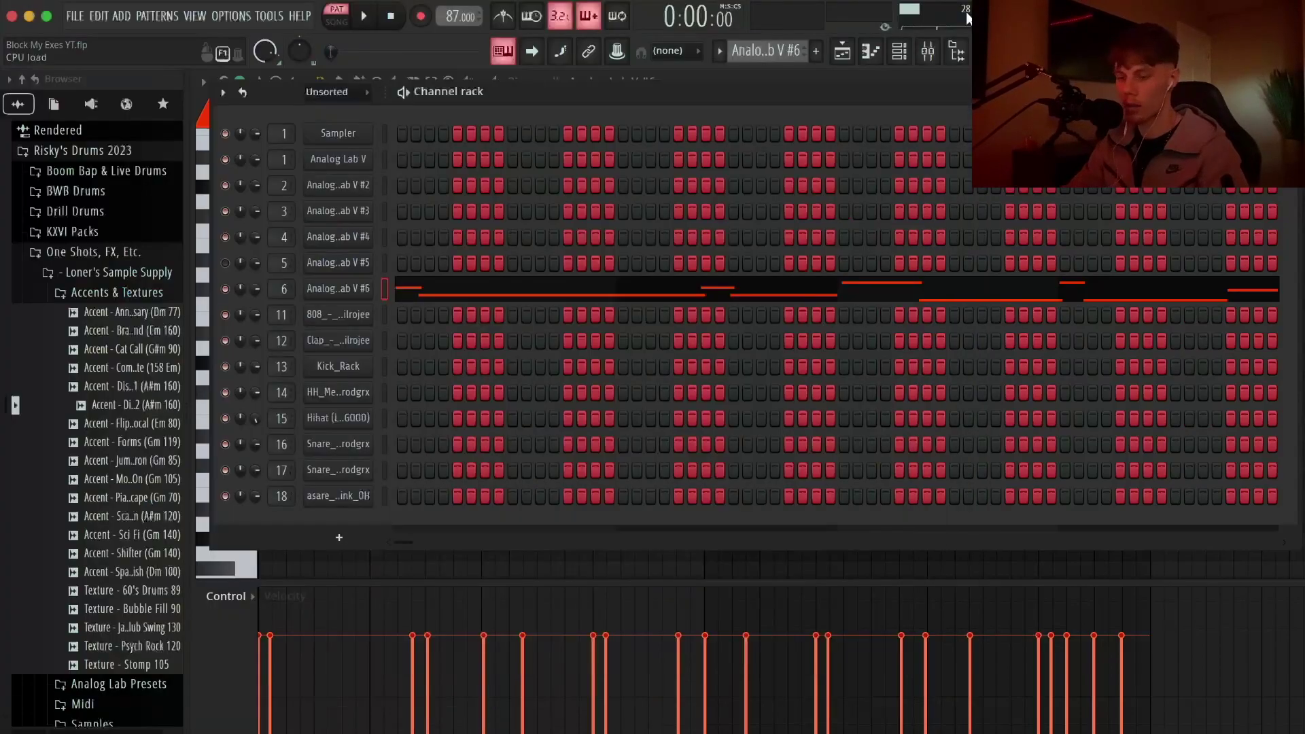
{"action": "left_click", "coordinate": [855, 56]}
{"action": "double_click", "coordinate": [514, 340]}
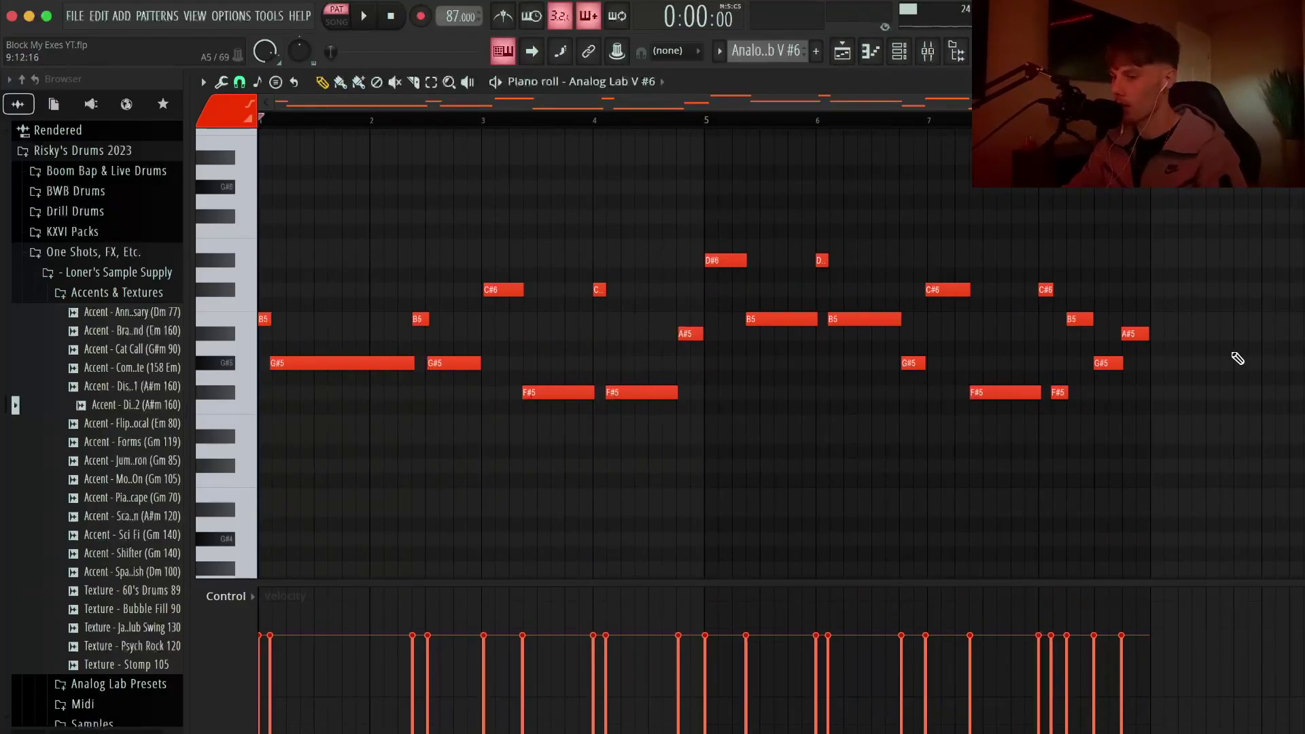
{"action": "key", "text": "space"}
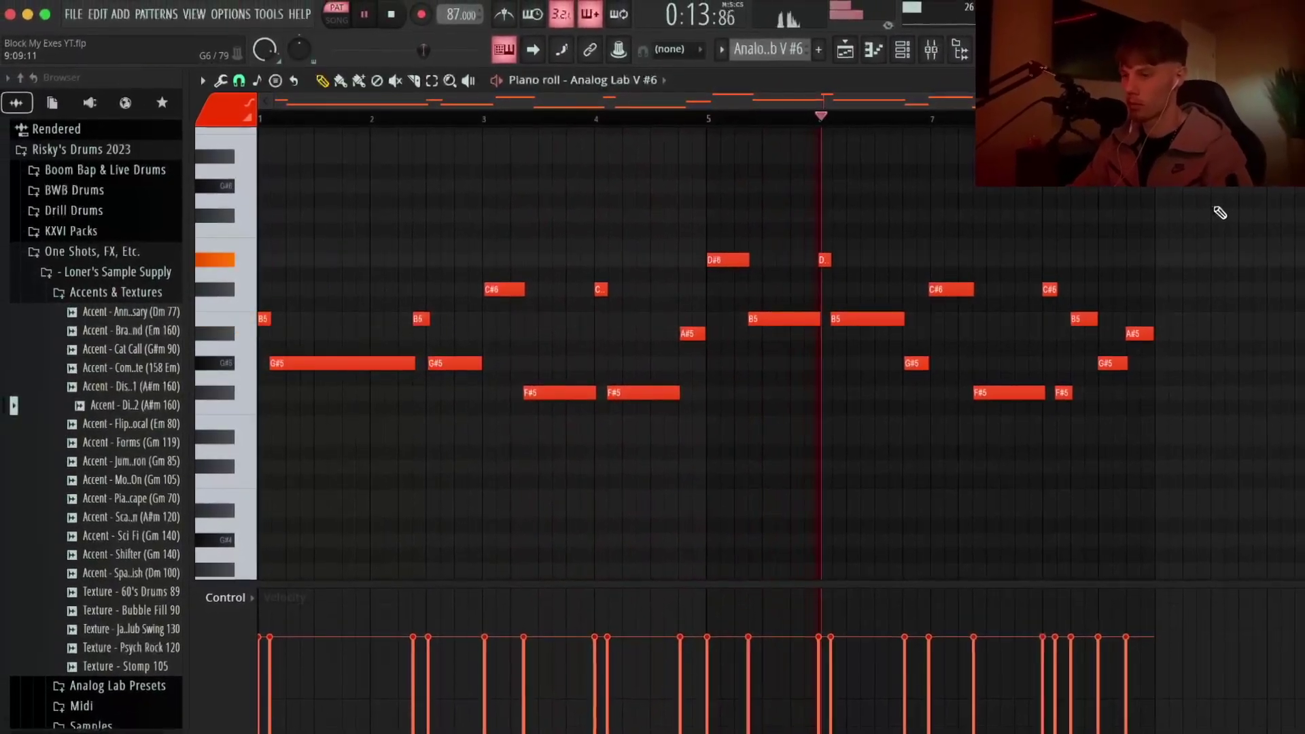
{"action": "key", "text": "space"}
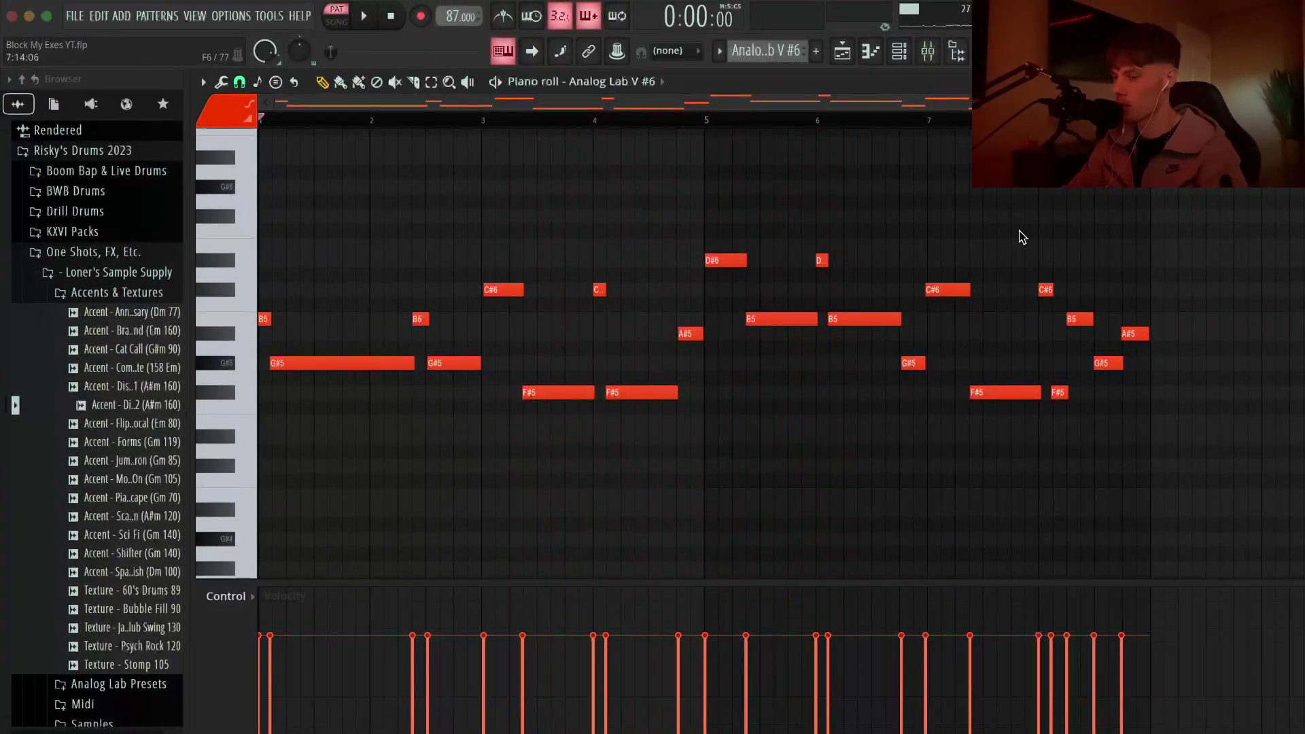
Review the Portal, ValhallaSupermassive and Fruity Parametric EQ 2 settings on Insert 6, and play the lead melody
{"action": "left_click", "coordinate": [928, 58]}
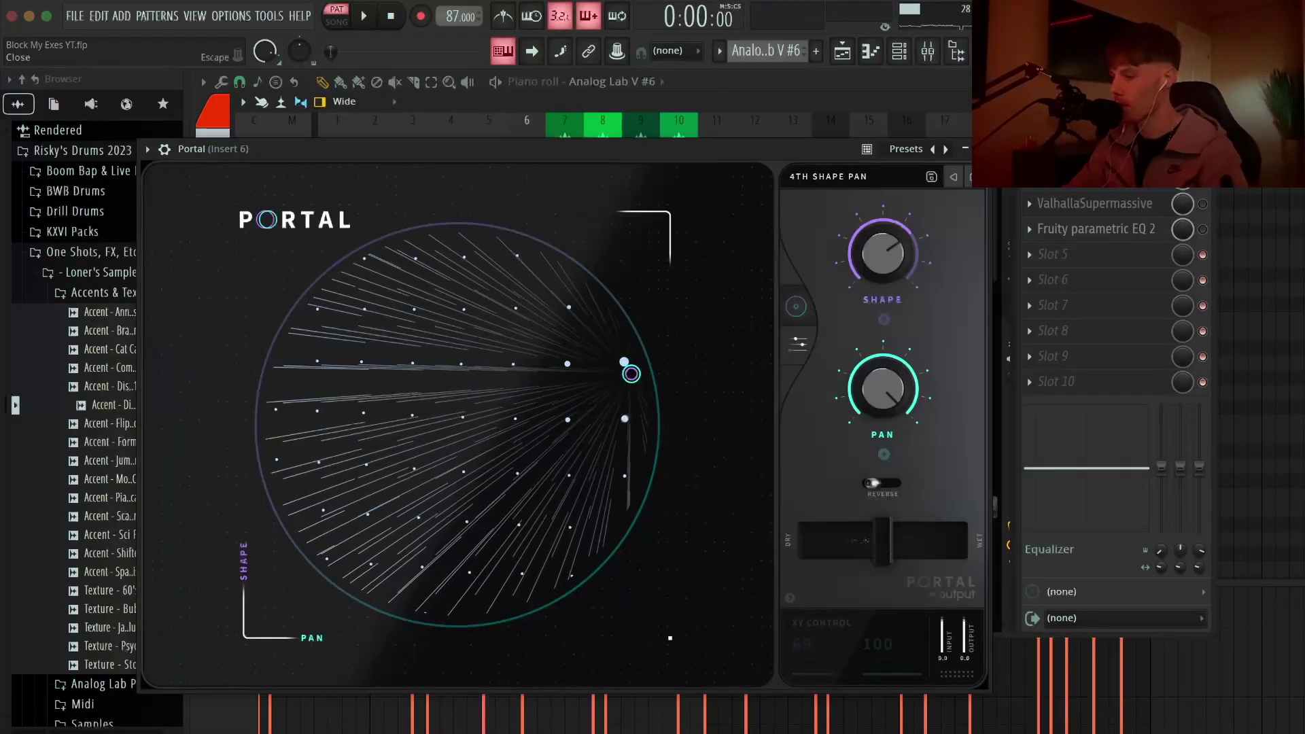
{"action": "left_click", "coordinate": [981, 149]}
{"action": "left_click", "coordinate": [1096, 229]}
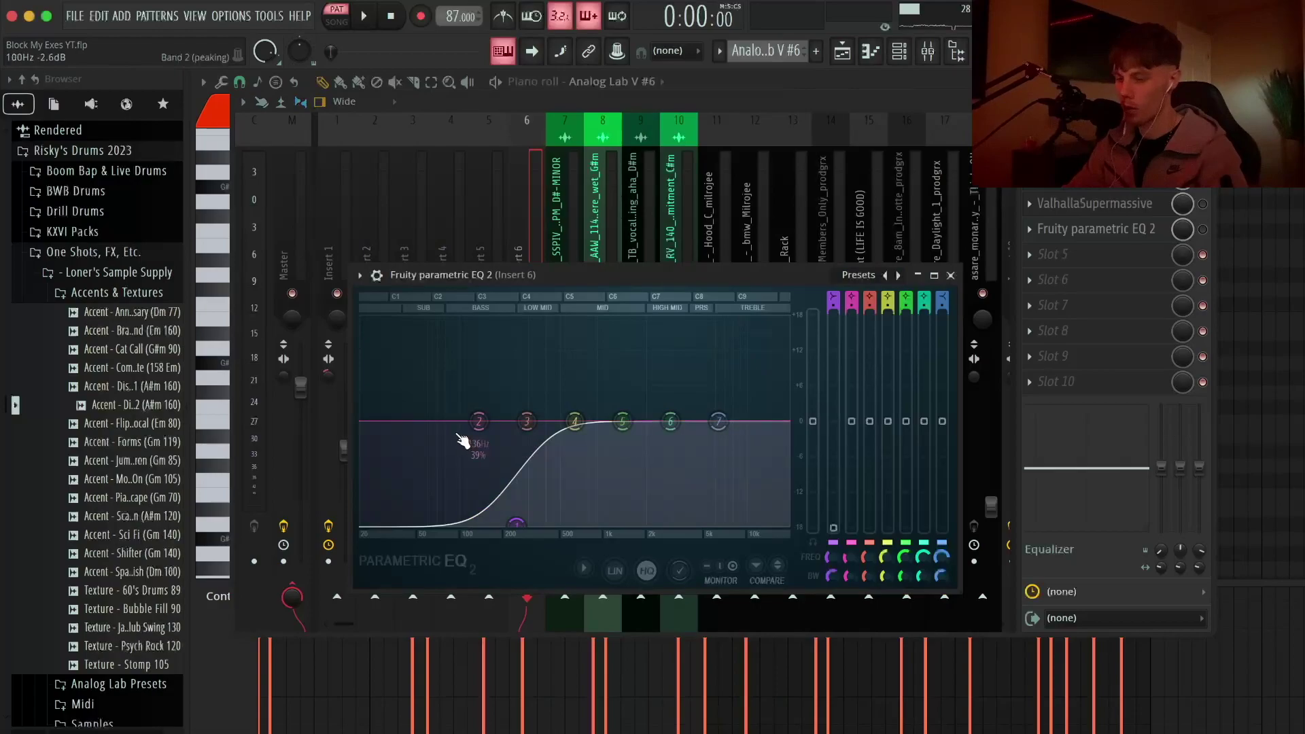
{"action": "left_click", "coordinate": [951, 276]}
{"action": "left_click", "coordinate": [1204, 204]}
{"action": "left_click", "coordinate": [1095, 204]}
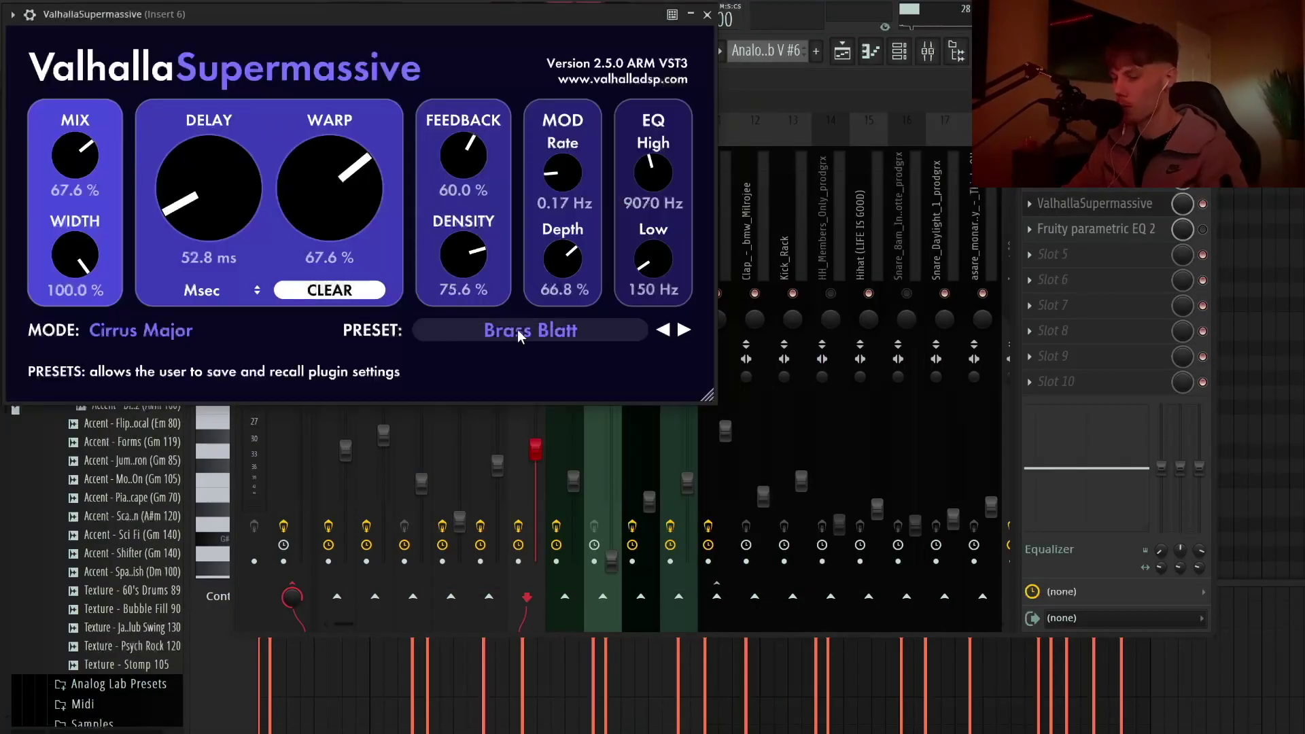
{"action": "left_click", "coordinate": [707, 15]}
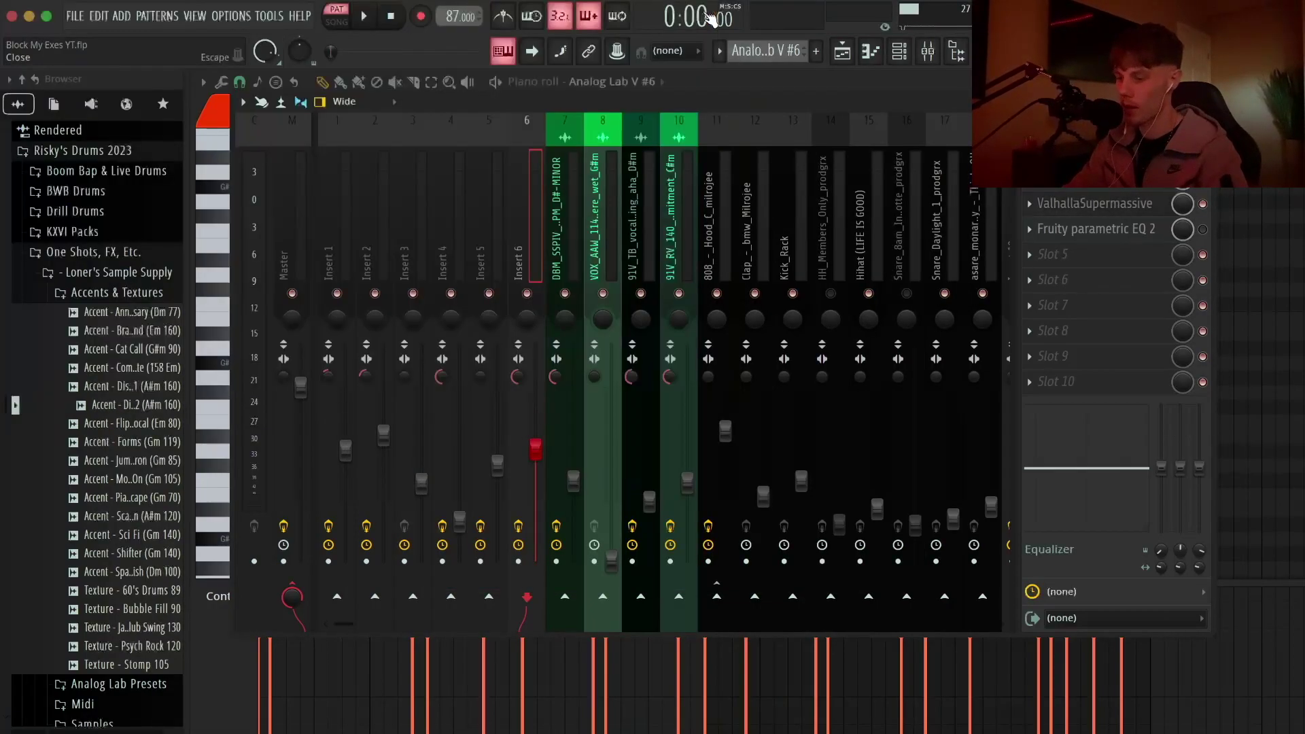
{"action": "left_click", "coordinate": [1155, 229]}
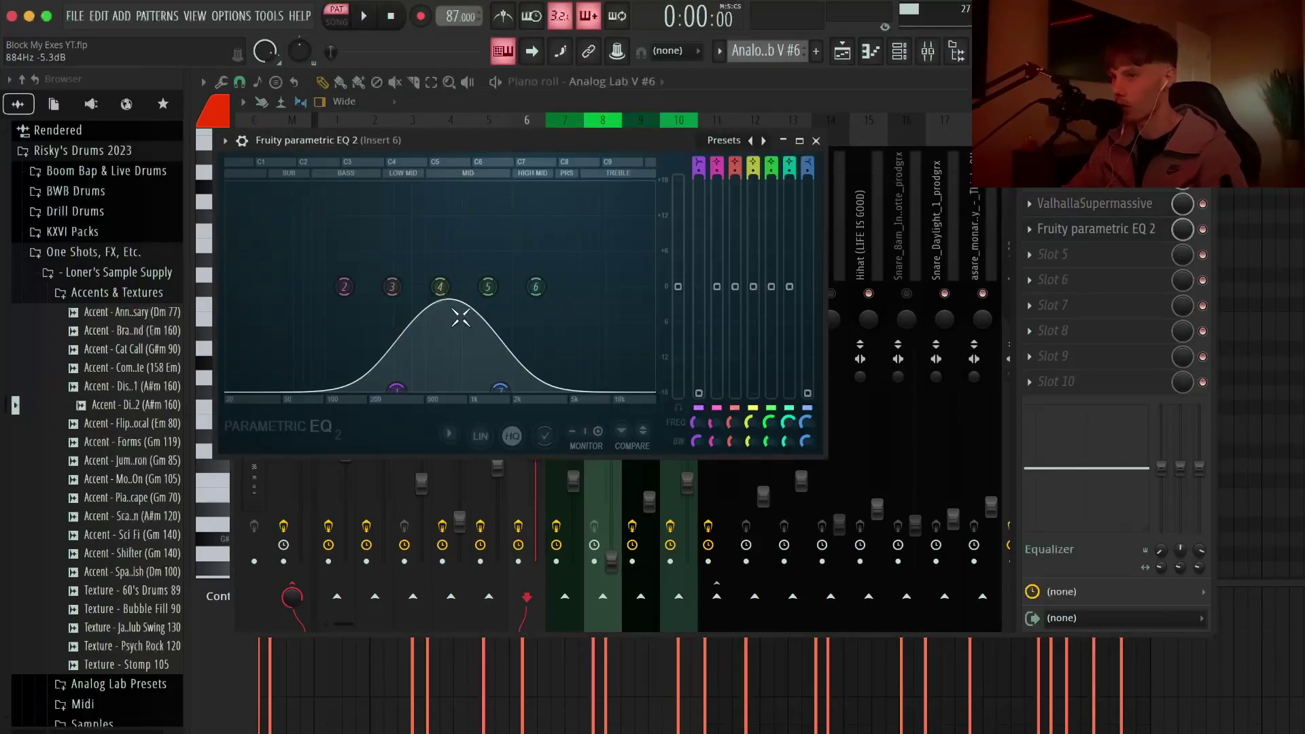
{"action": "left_click", "coordinate": [816, 141]}
{"action": "key", "text": "F9"}
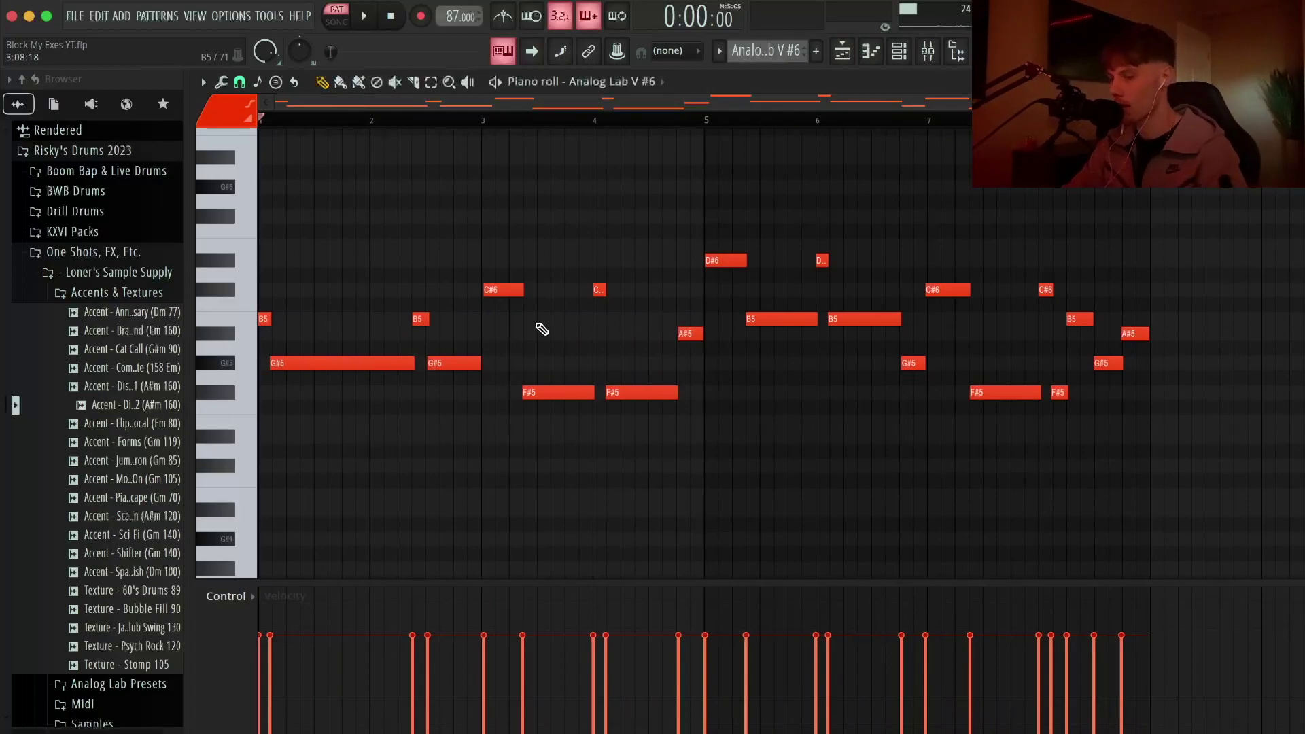
{"action": "key", "text": "space"}
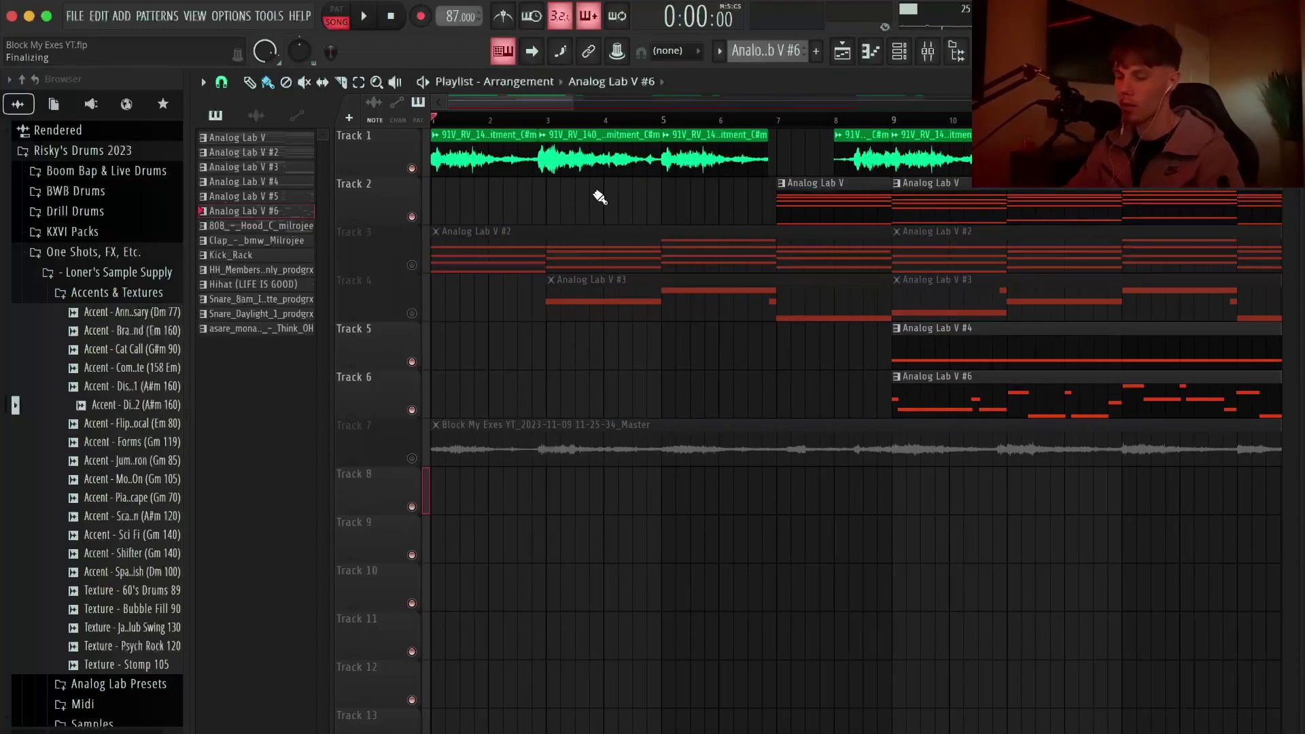
Examine the time-stretching and formant settings of the ambient vocal commitment clip on Track 1, and close its window
{"action": "scroll", "coordinate": [599, 197], "scroll_direction": "up", "scroll_amount": 5}
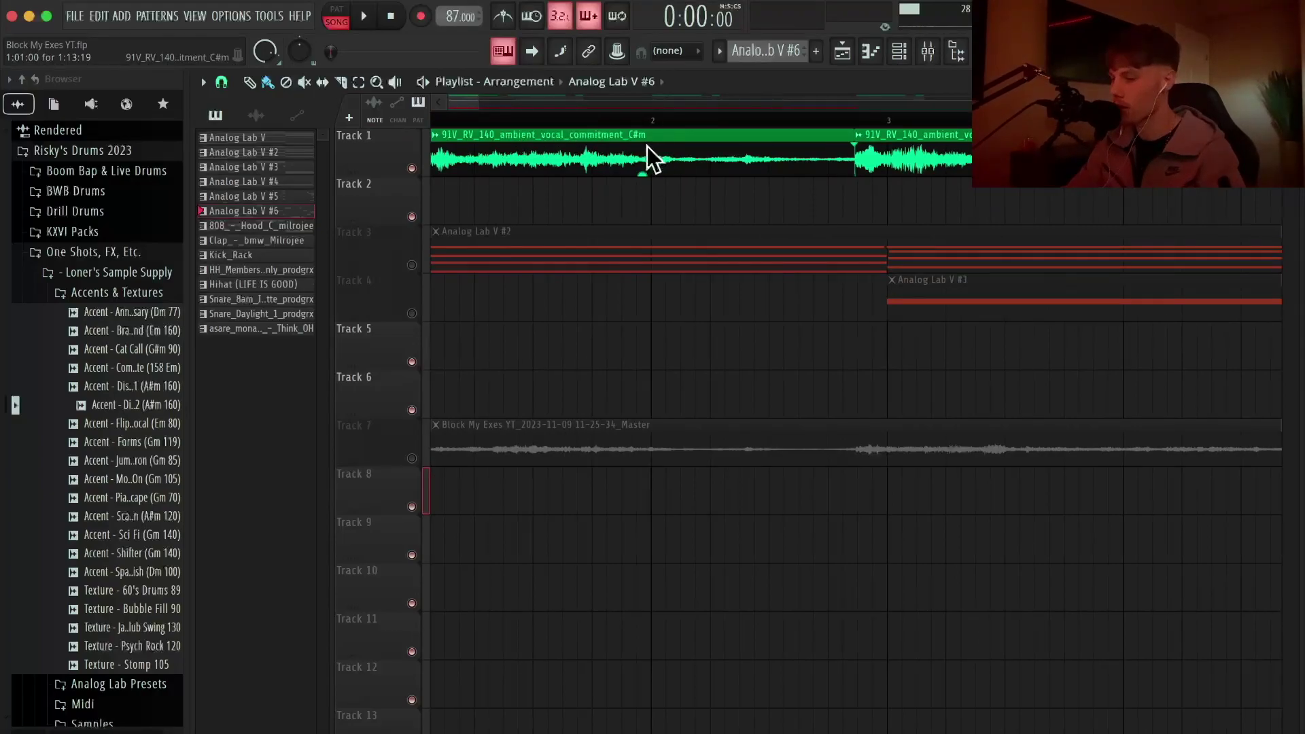
{"action": "scroll", "coordinate": [643, 146], "scroll_direction": "down", "scroll_amount": 5}
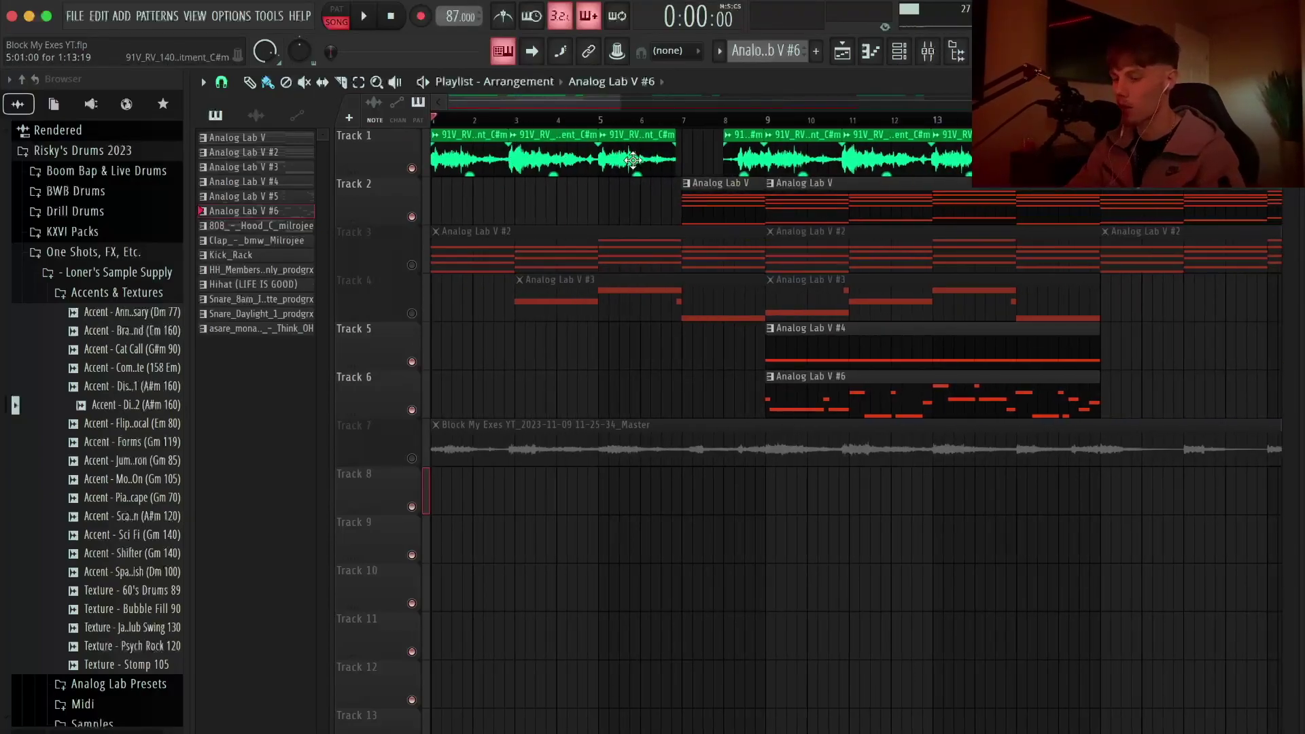
{"action": "double_click", "coordinate": [518, 158]}
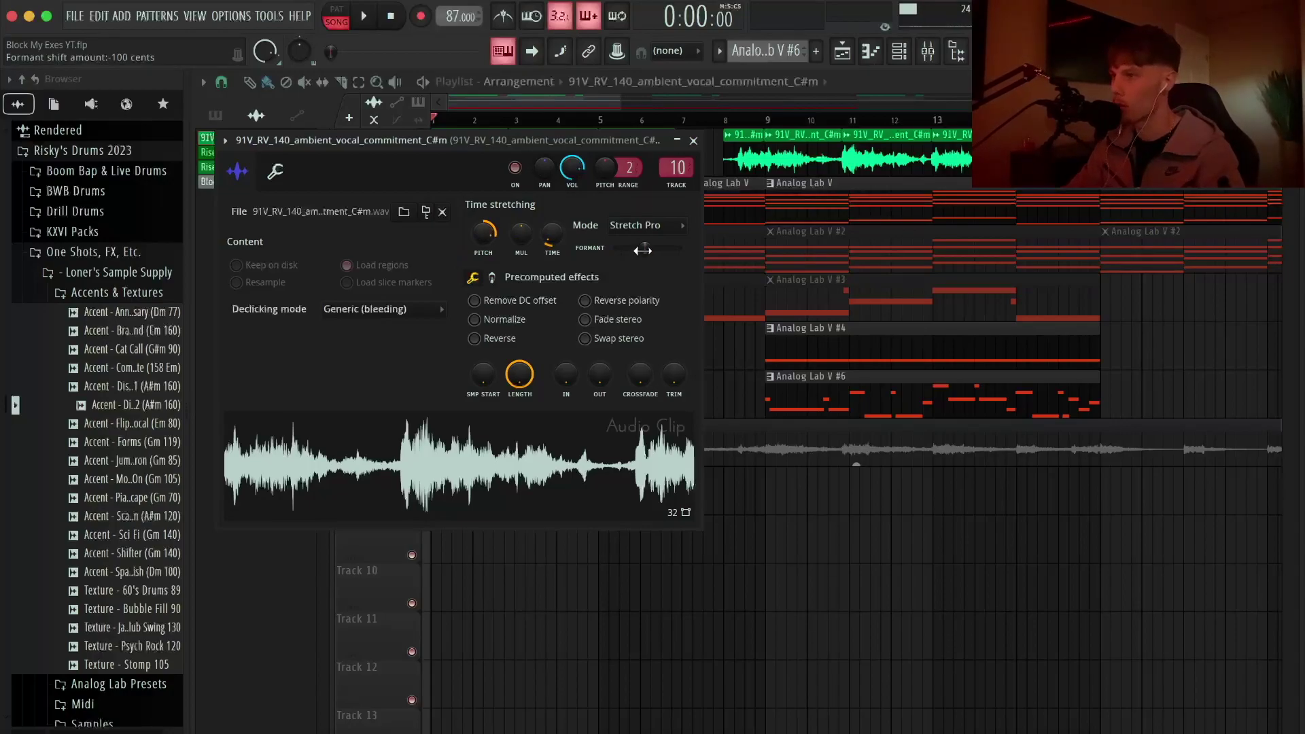
{"action": "left_click", "coordinate": [693, 141]}
Play the arrangement from the start and mute Track 2 to hear the ambient vocal
{"action": "scroll", "coordinate": [402, 157], "scroll_direction": "up", "scroll_amount": 4}
{"action": "scroll", "coordinate": [487, 167], "scroll_direction": "down", "scroll_amount": 2}
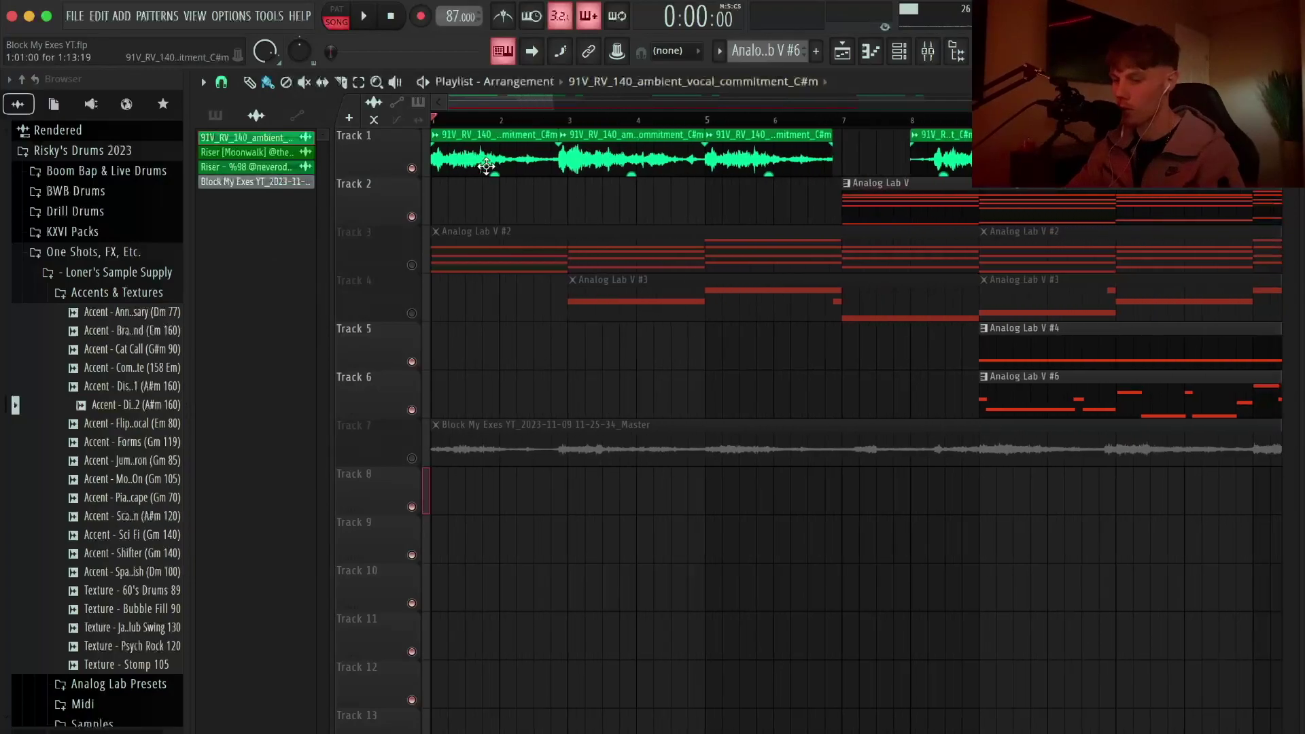
{"action": "key", "text": "space"}
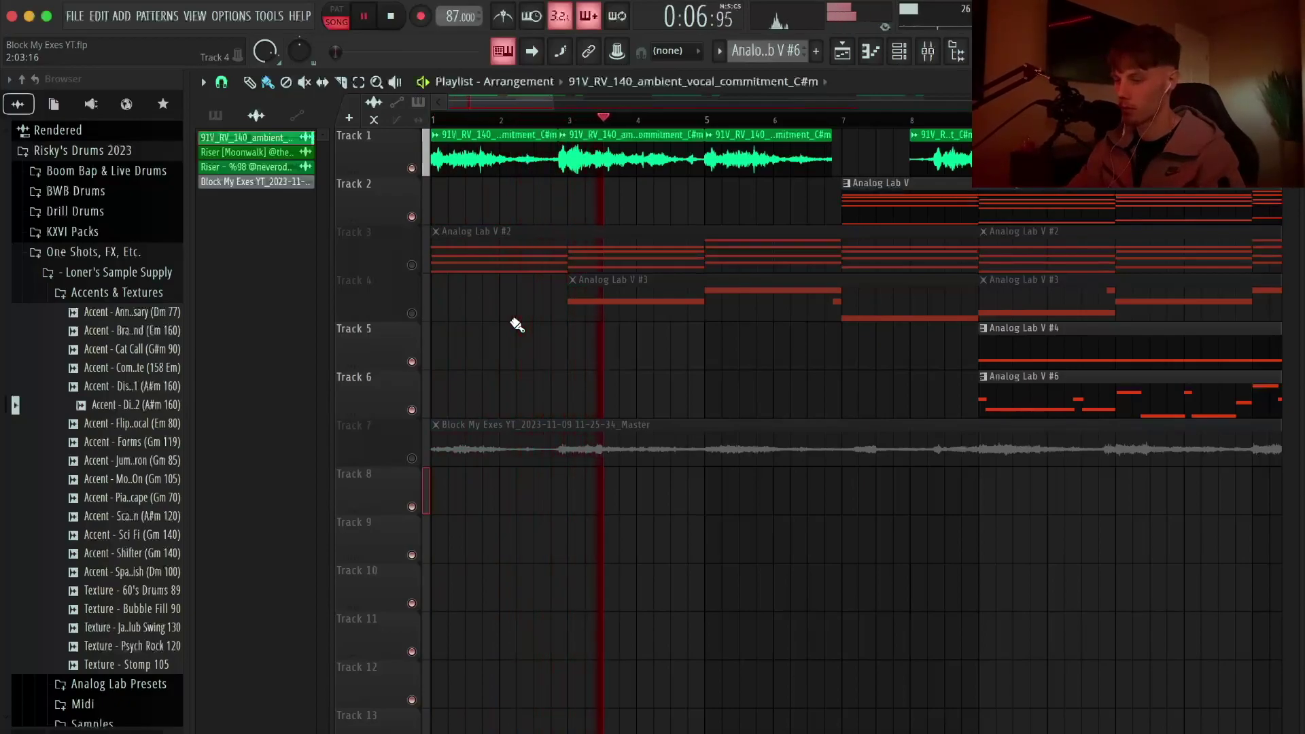
{"action": "left_click", "coordinate": [412, 216]}
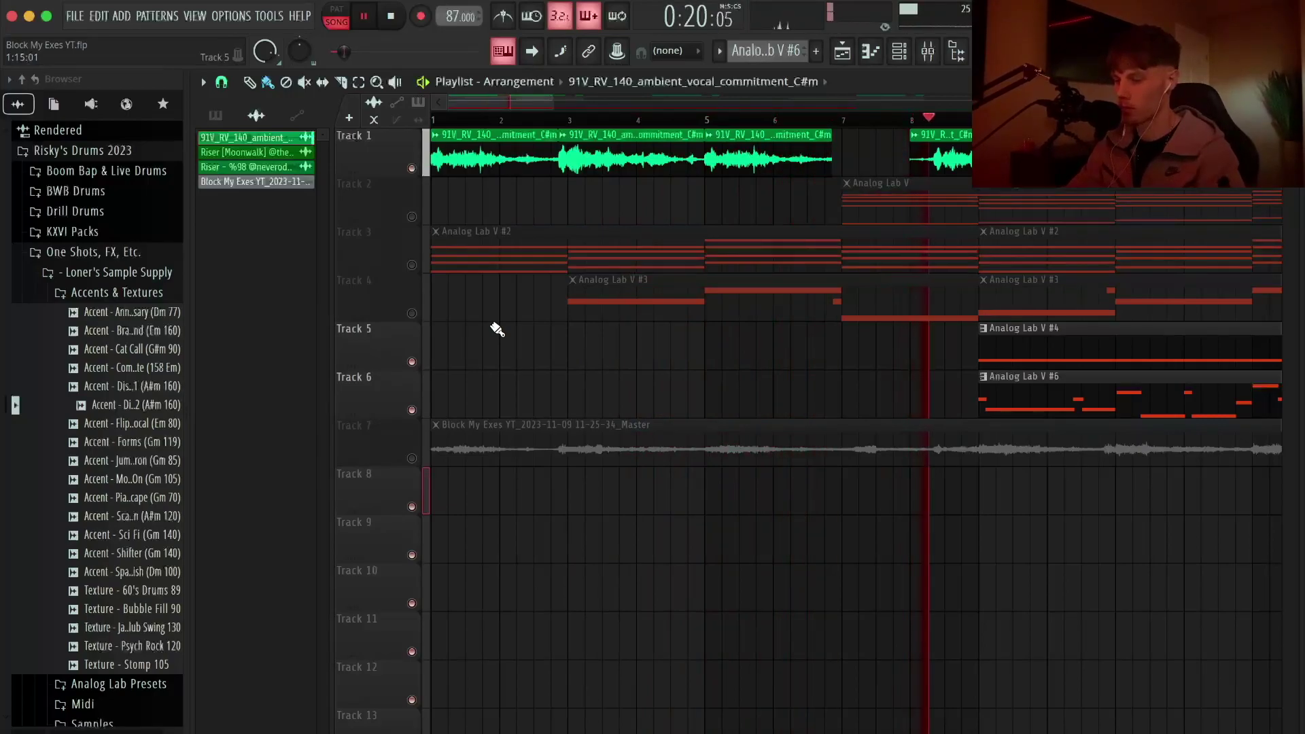
{"action": "key", "text": "space"}
Review the RC-20 Retro Color, ValhallaSupermassive and Fruity Parametric EQ 2 settings on the ambient vocal's mixer track
{"action": "key", "text": "F9"}
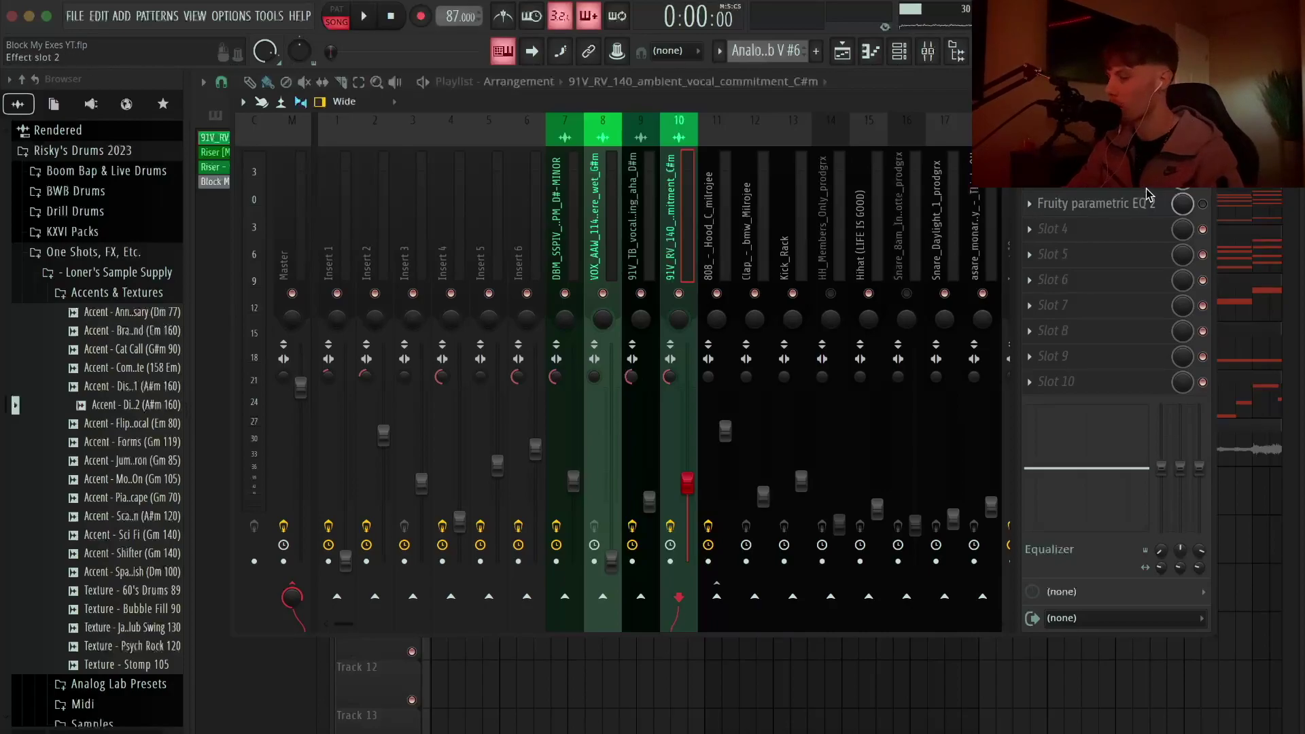
{"action": "left_click", "coordinate": [1096, 178]}
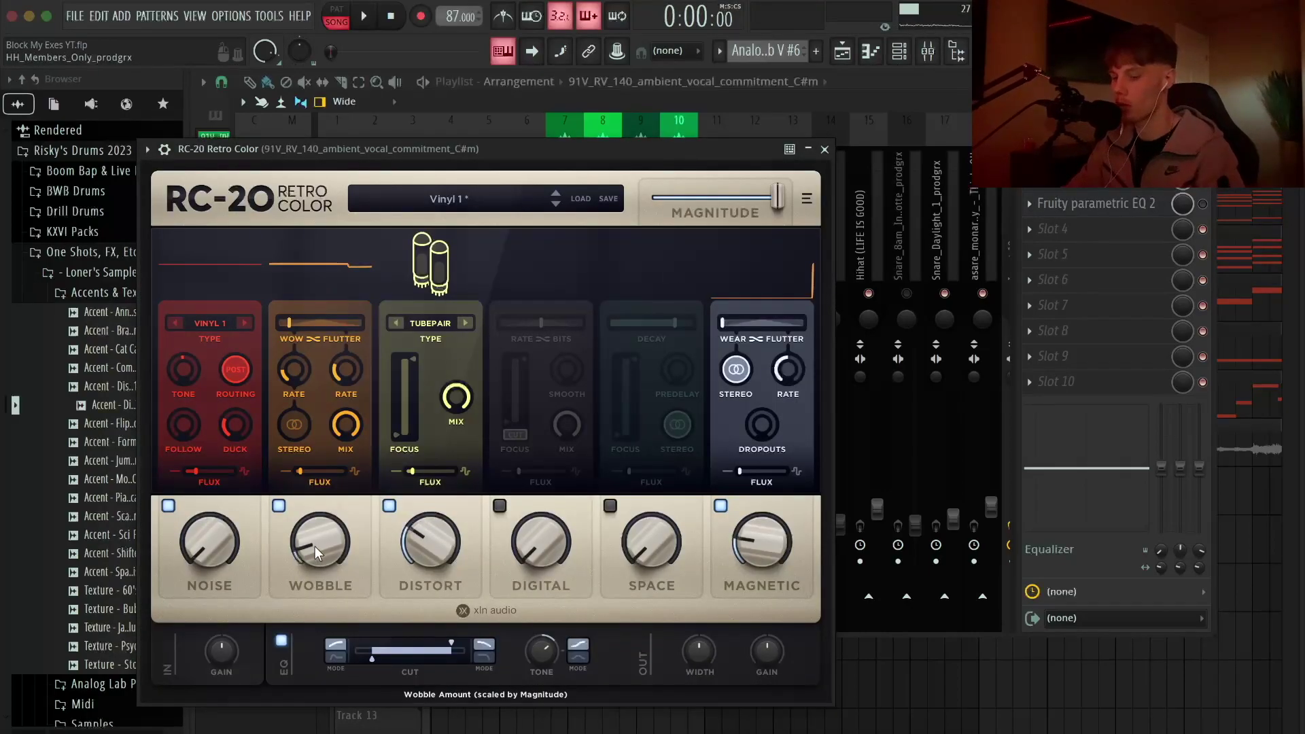
{"action": "left_click", "coordinate": [1096, 153]}
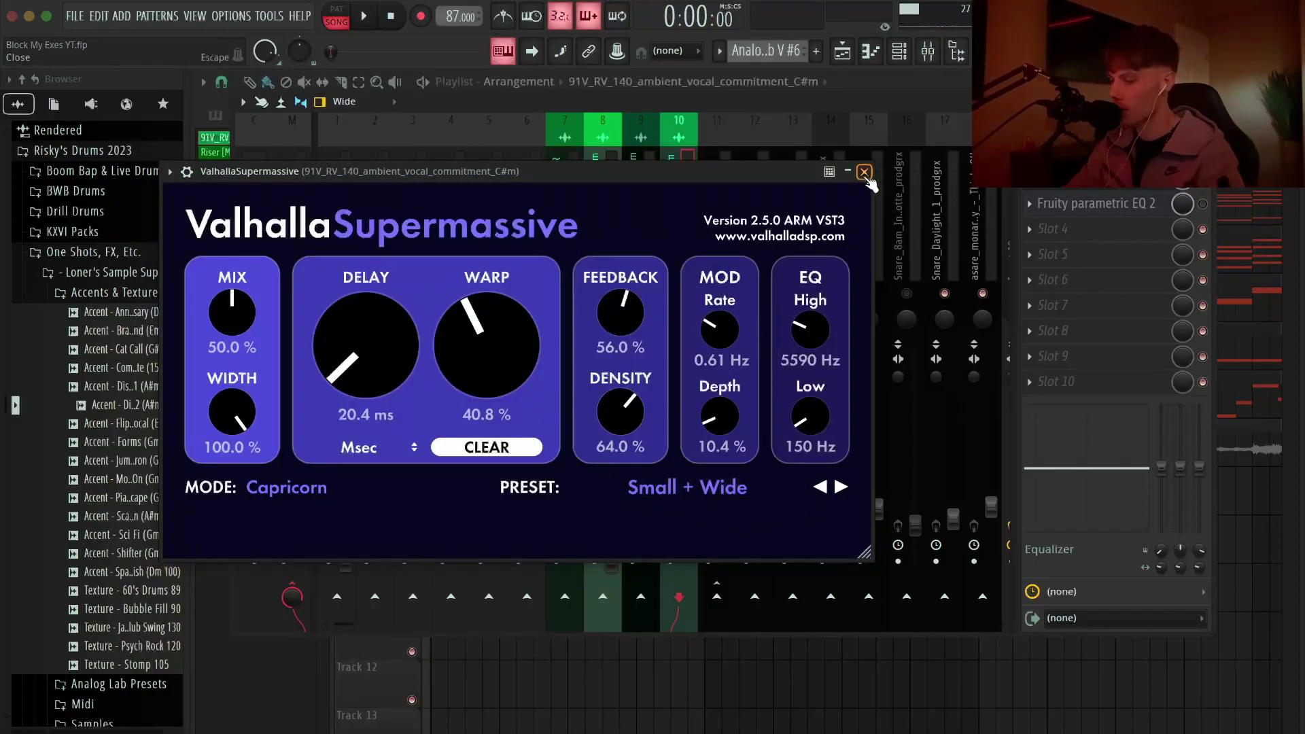
{"action": "left_click", "coordinate": [1098, 207]}
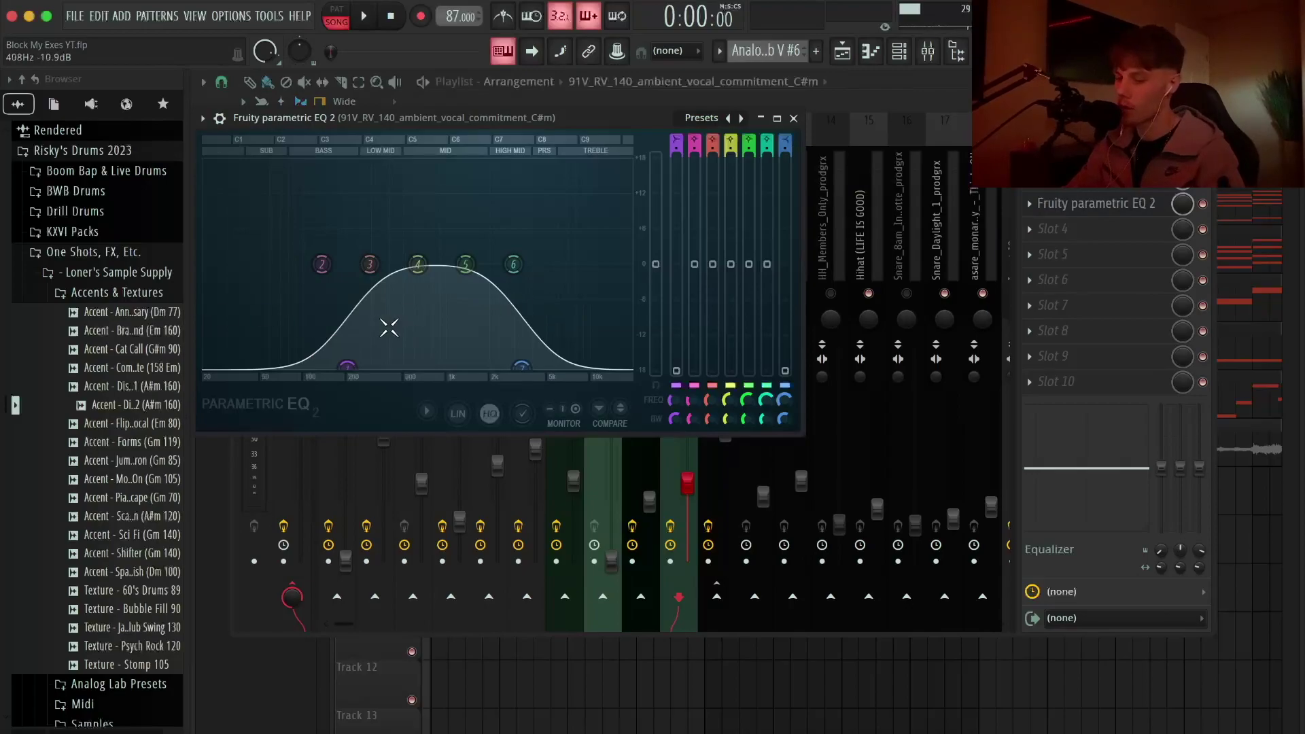
{"action": "left_click", "coordinate": [793, 117]}
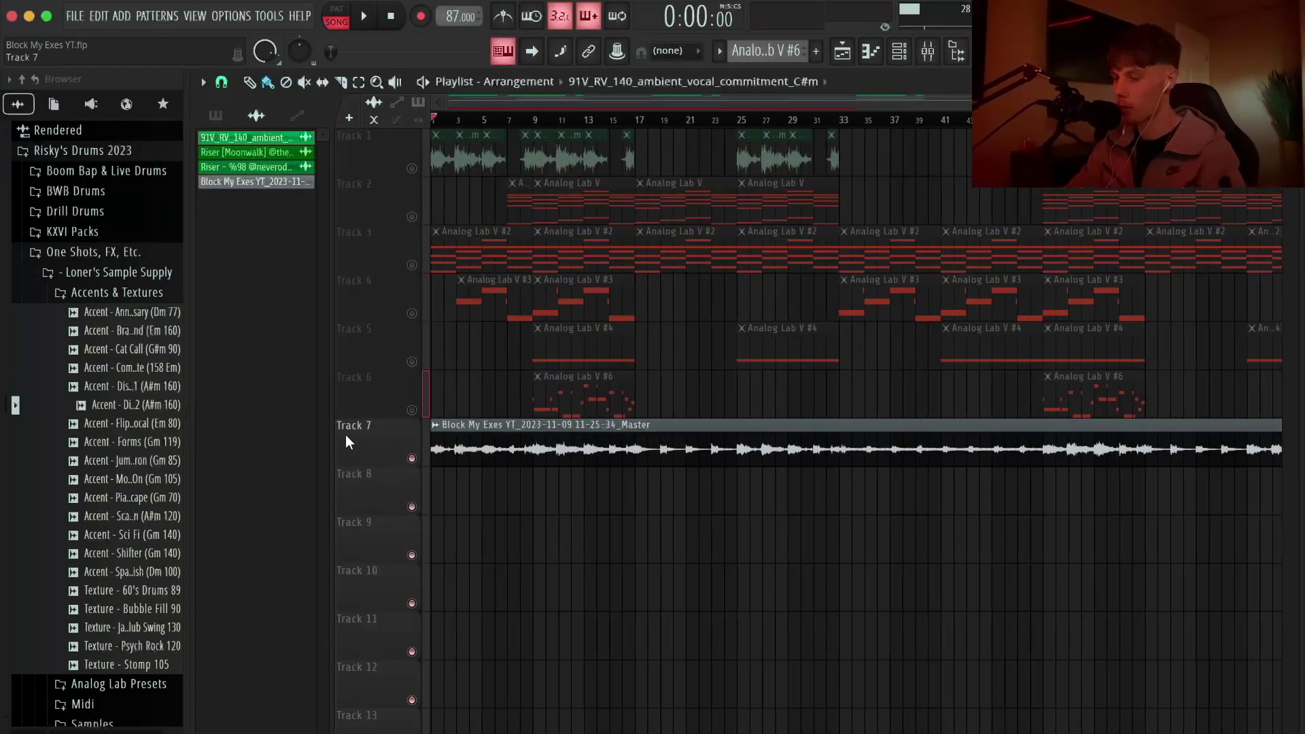
Select all clips of the arrangement in the playlist
{"action": "key", "text": "ctrl+a"}
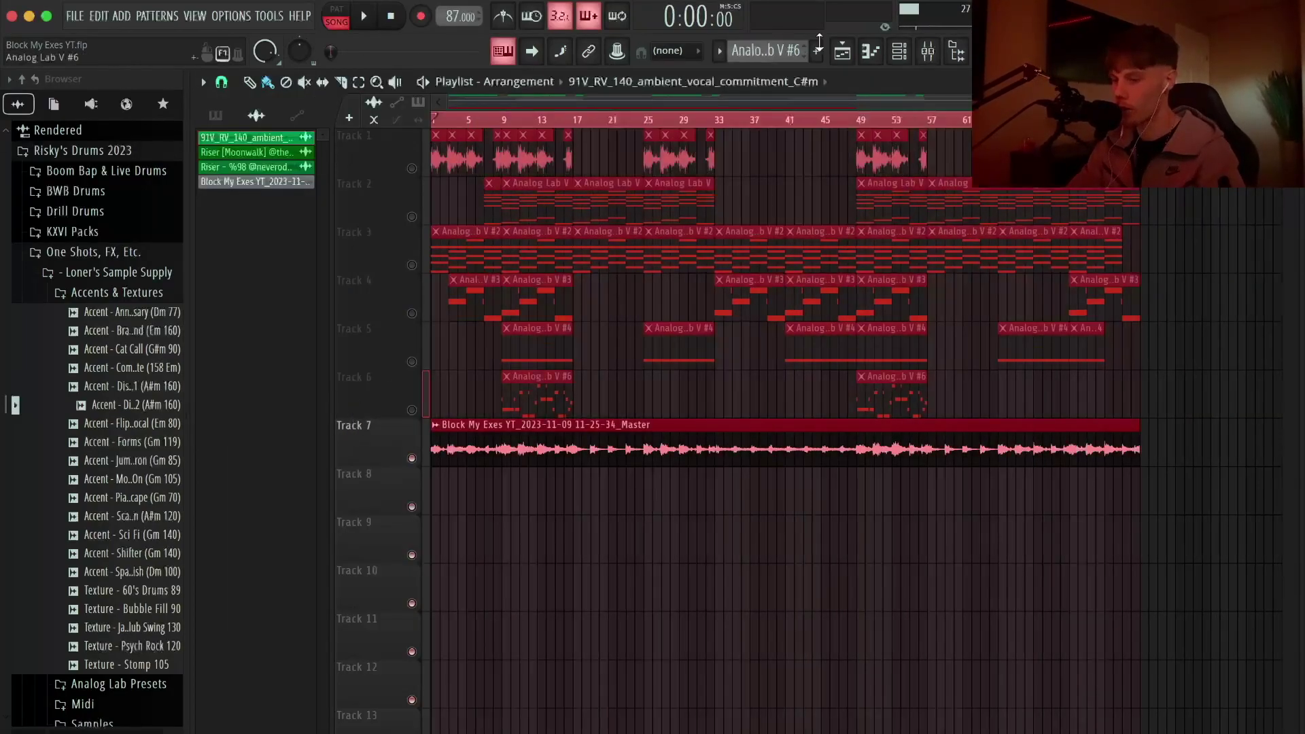
Arm the Master mixer track for recording and review its render settings, closing them without rendering
{"action": "left_click", "coordinate": [930, 52]}
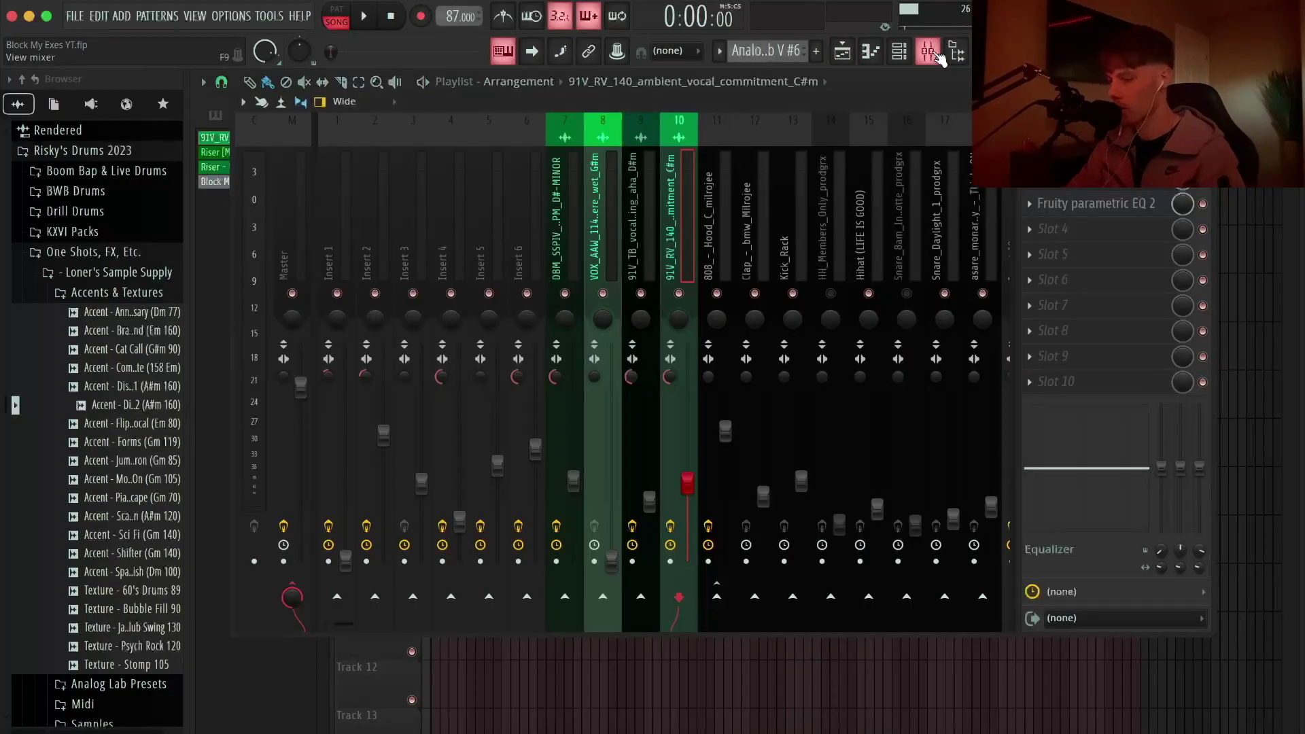
{"action": "left_click", "coordinate": [284, 562]}
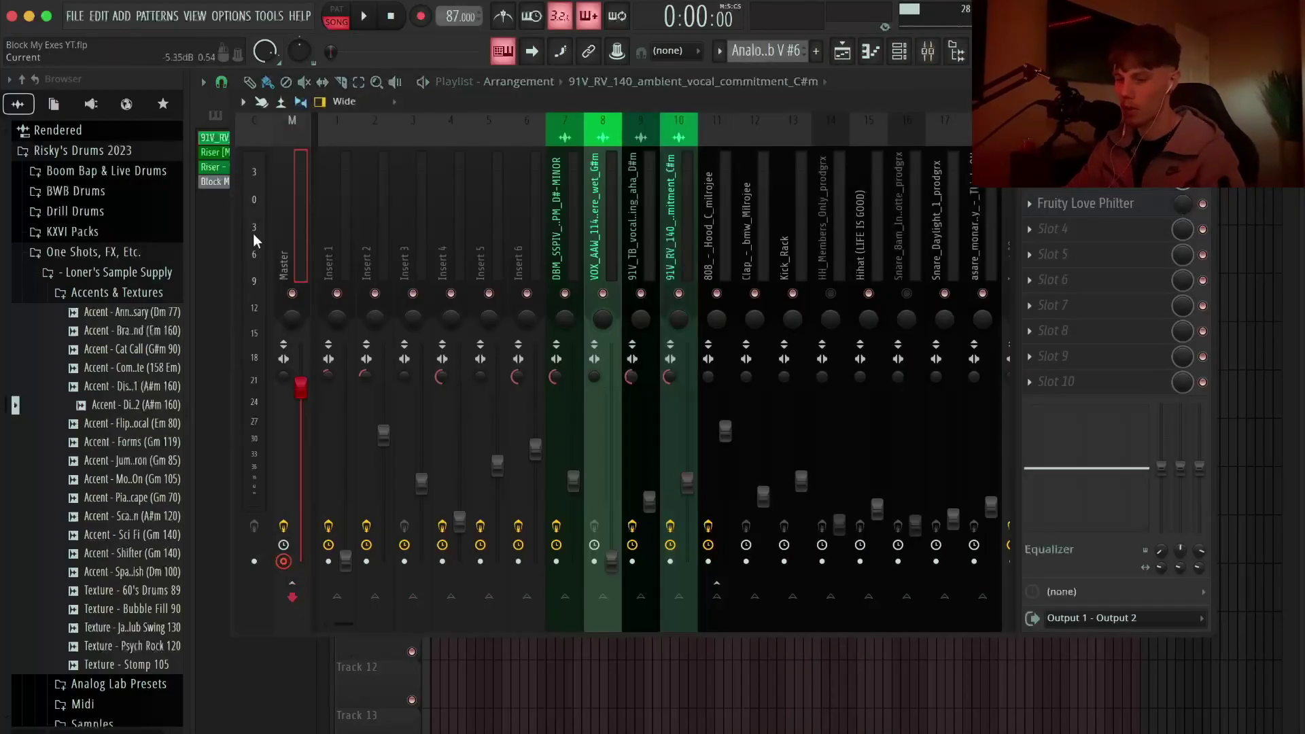
{"action": "key", "text": "ctrl+alt+r"}
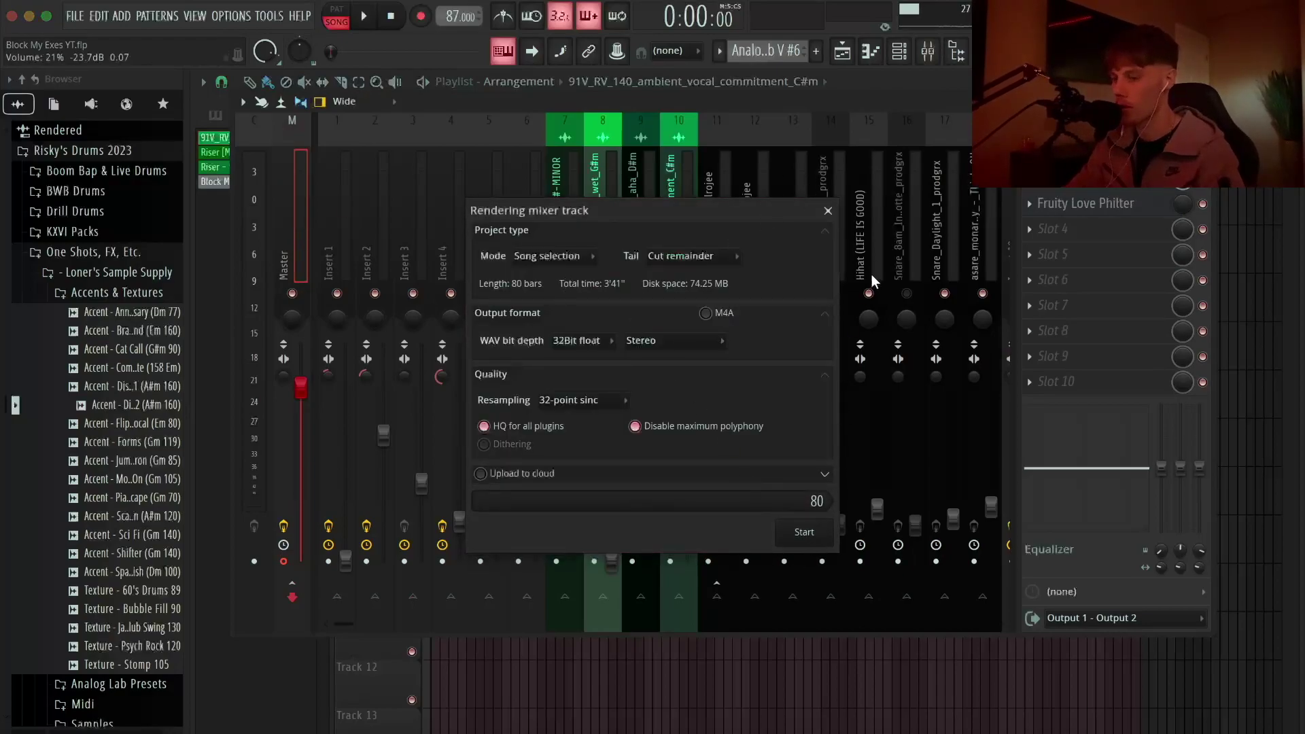
{"action": "left_click", "coordinate": [828, 211]}
{"action": "key", "text": "Escape"}
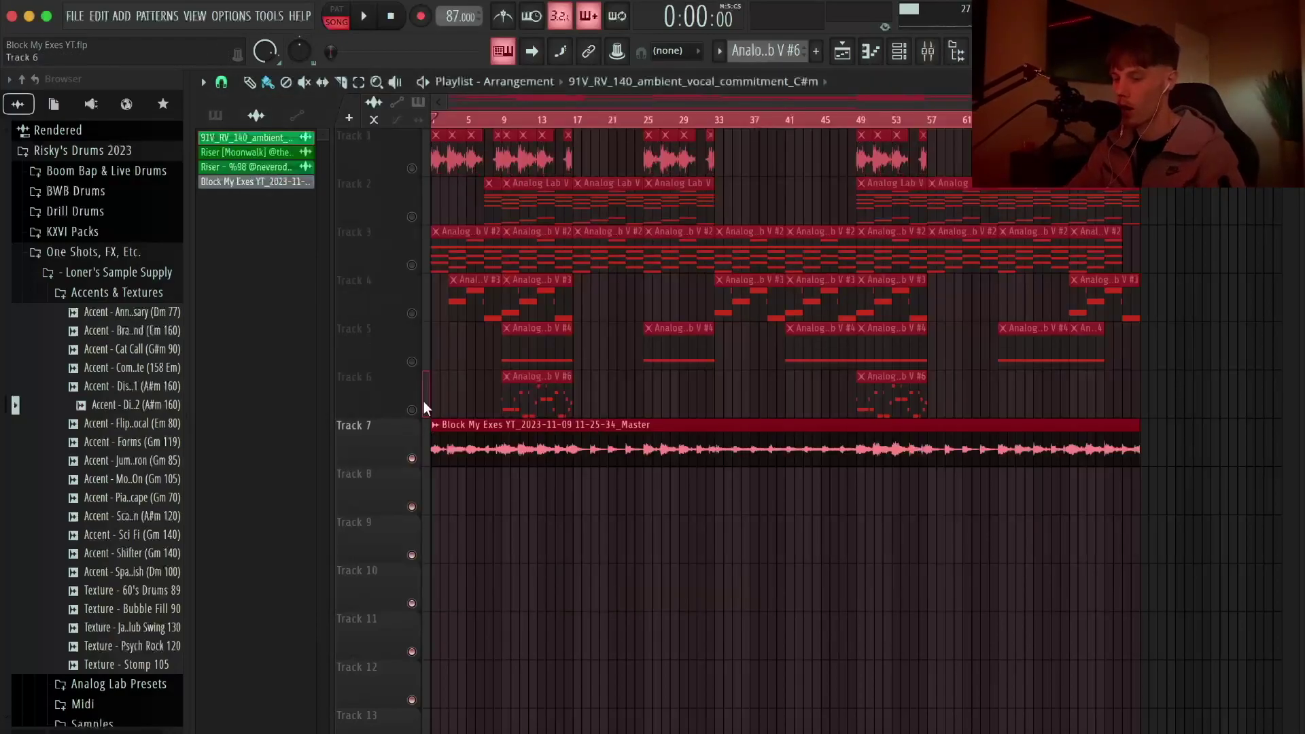
Set the time-stretching pitch shift of the rendered Master audio clip on Track 7 to -200 cents and close its window
{"action": "double_click", "coordinate": [496, 450]}
{"action": "scroll", "coordinate": [457, 209], "scroll_direction": "down", "scroll_amount": 2}
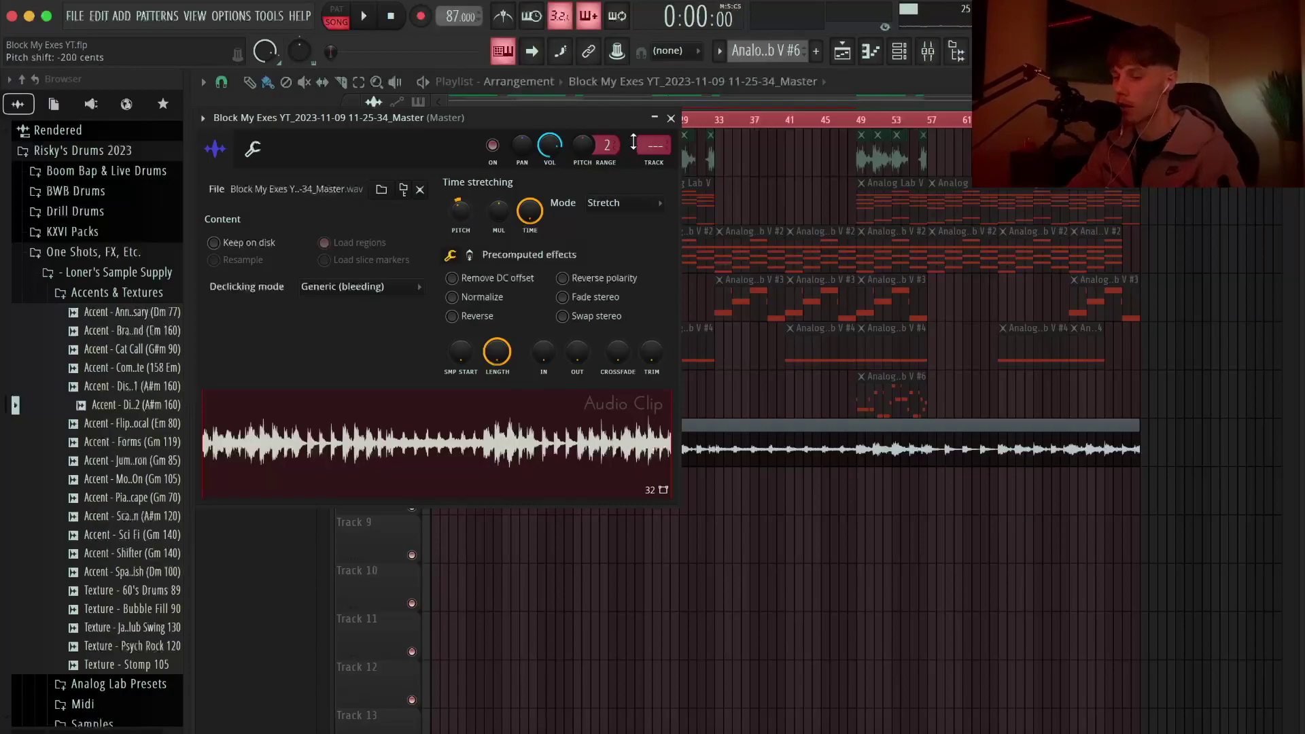
{"action": "key", "text": "Escape"}
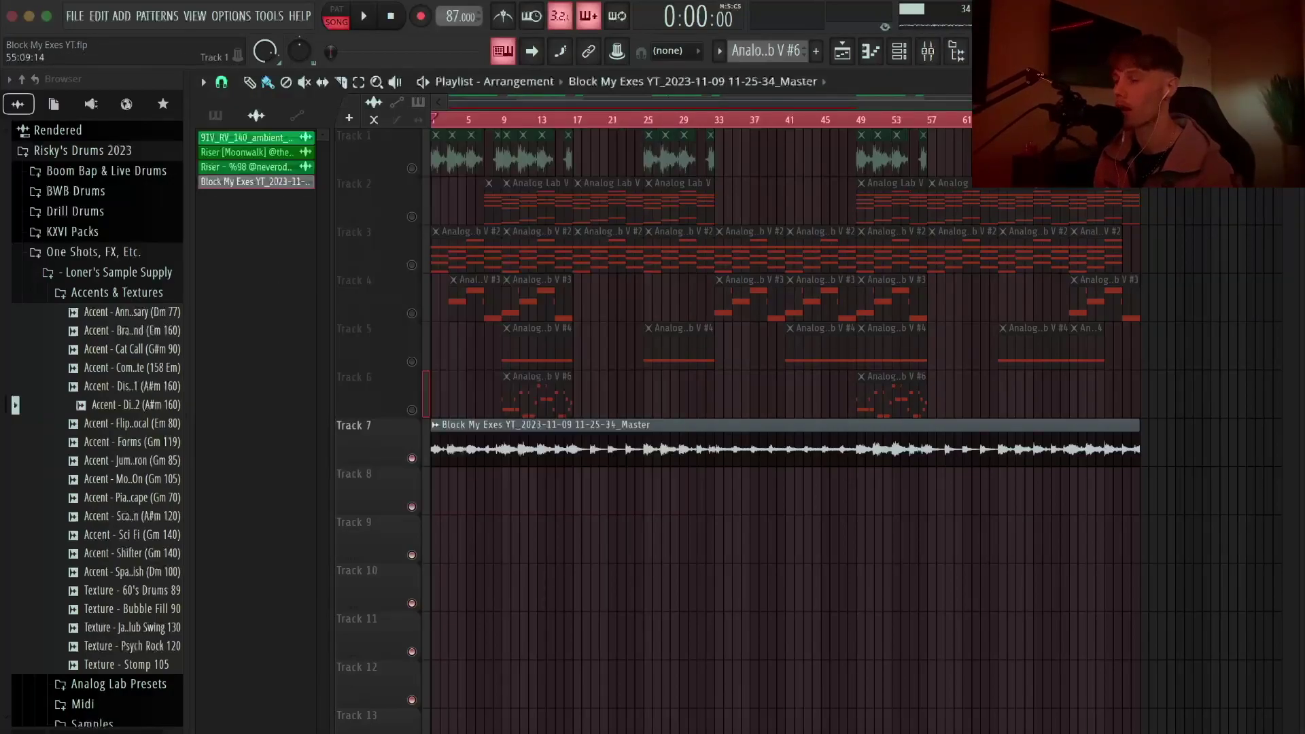